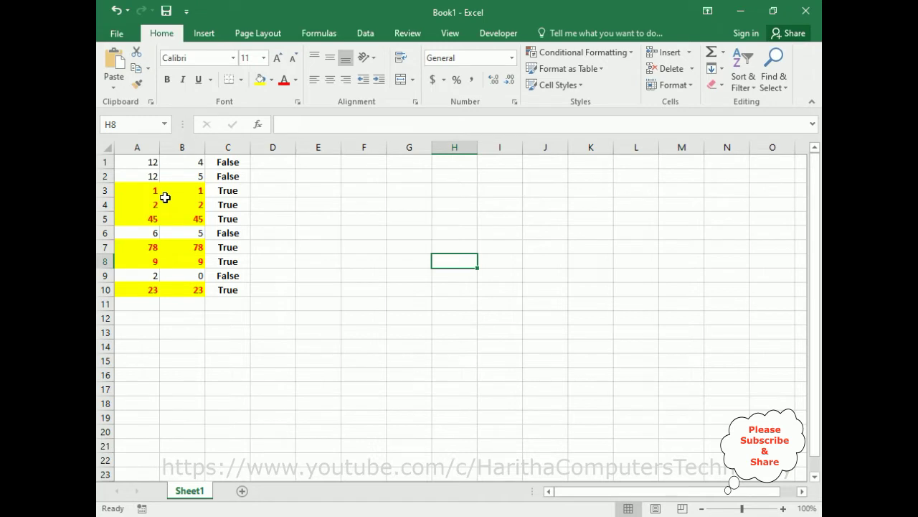
Replace the value in cell A4 with 11
{"action": "left_click", "coordinate": [149, 203]}
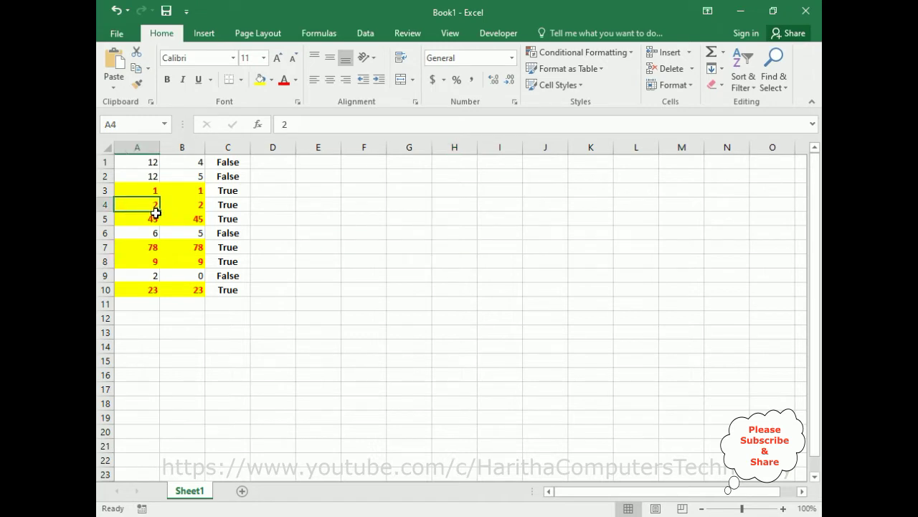
{"action": "key", "text": "Delete"}
{"action": "type", "text": "11"}
{"action": "key", "text": "Tab"}
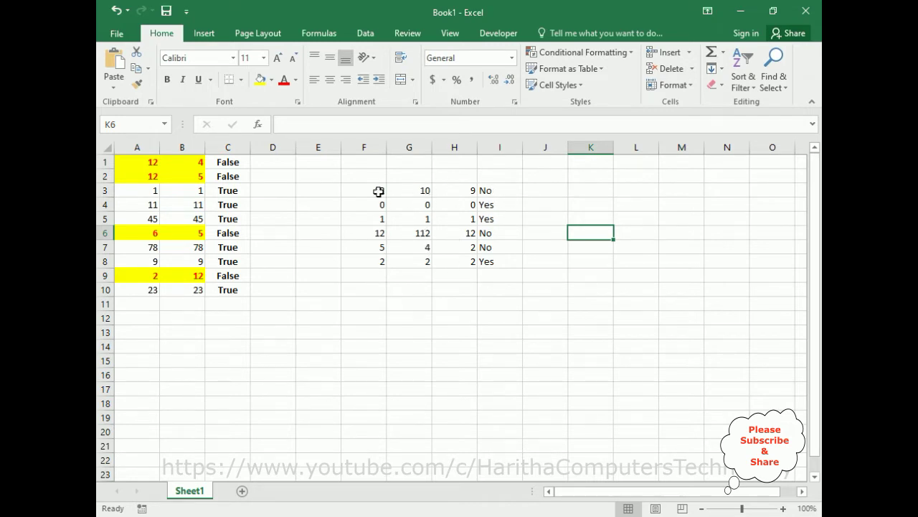
Change the value in cell G5 to 10 to test the three-column comparison
{"action": "left_click", "coordinate": [448, 193]}
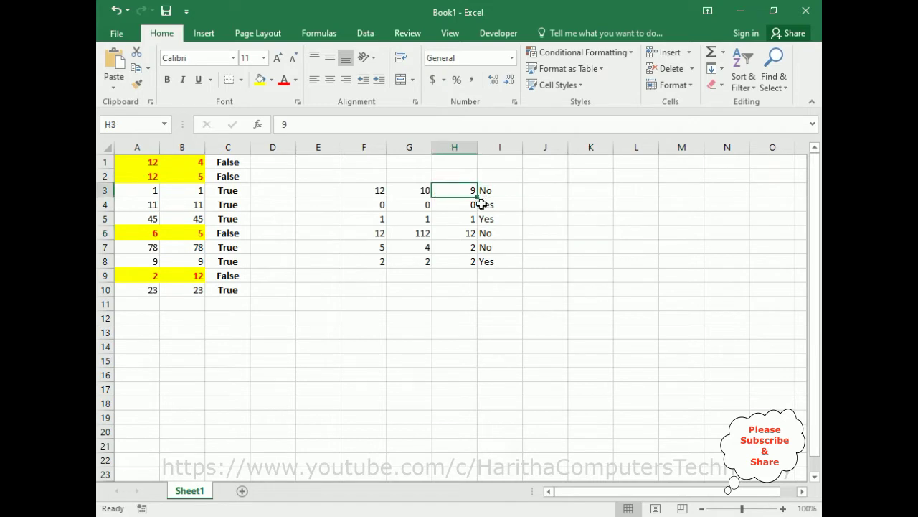
{"action": "left_click", "coordinate": [423, 223]}
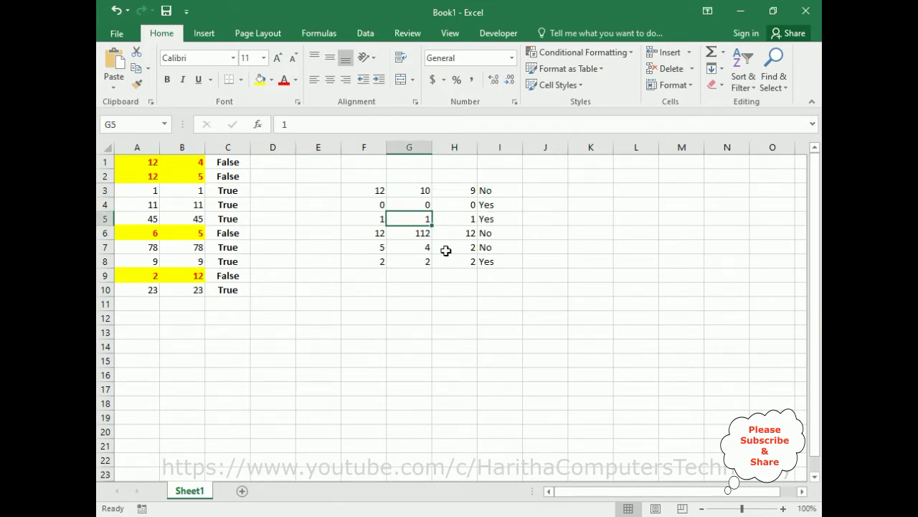
{"action": "type", "text": "10"}
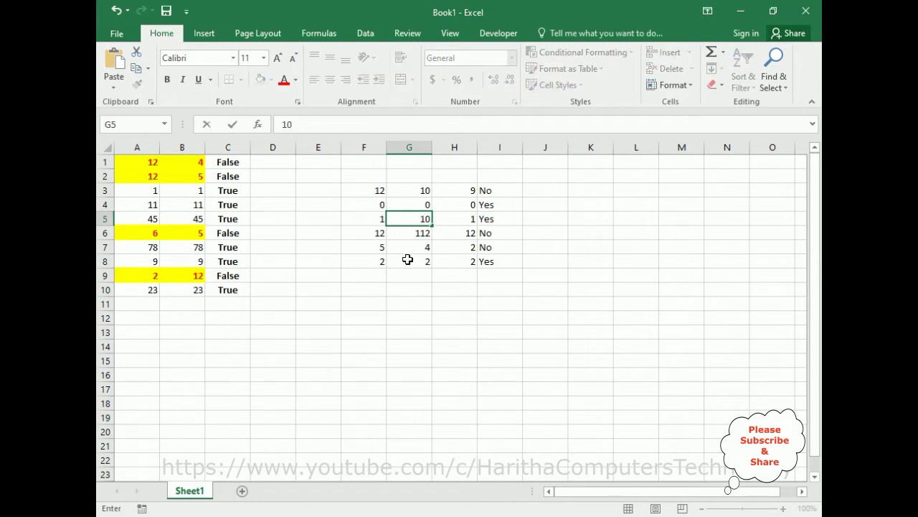
{"action": "key", "text": "Tab"}
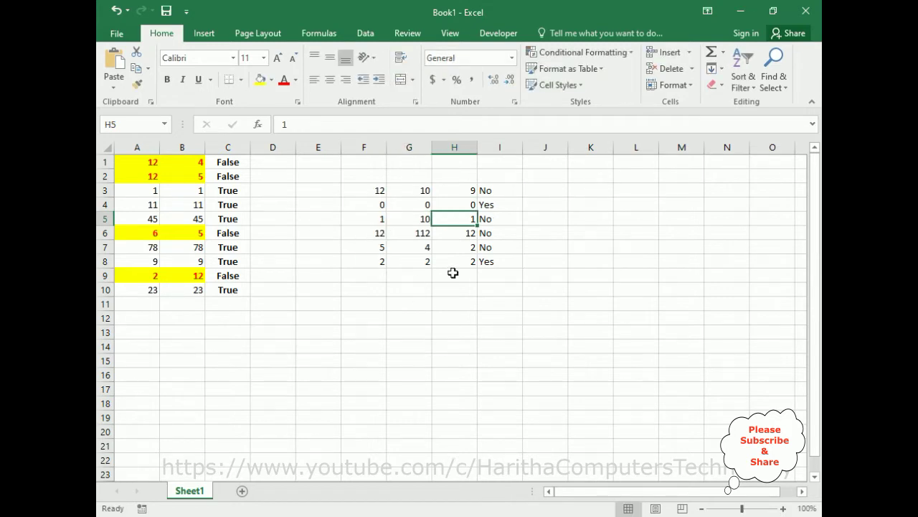
Edit cell G5 so that its value is 0
{"action": "double_click", "coordinate": [422, 219]}
{"action": "key", "text": "Delete"}
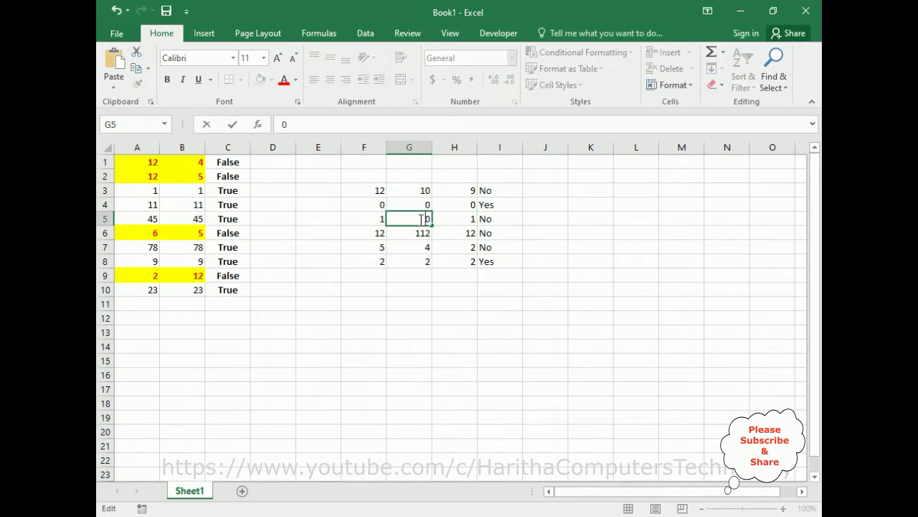
{"action": "key", "text": "Tab"}
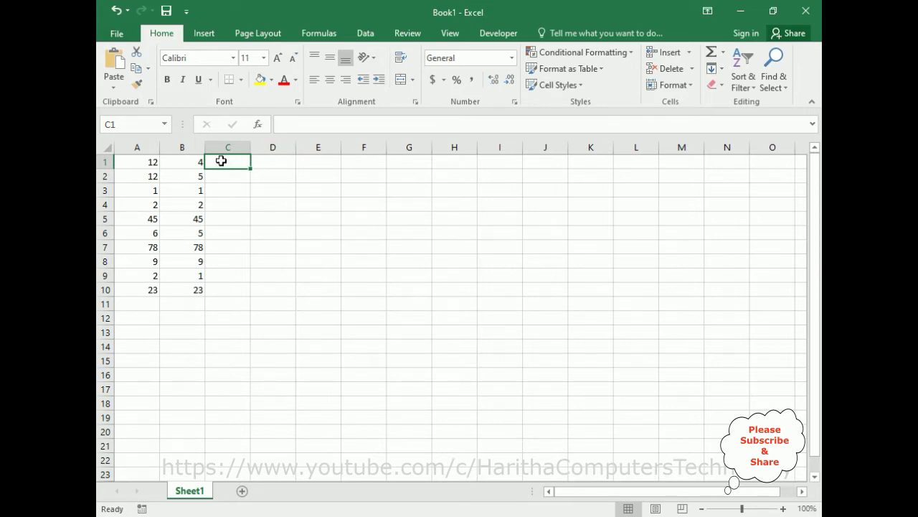
Enter the formula =IF(A1=B1,"True","False") in cell C1 to compare the first row's two values
{"action": "left_click", "coordinate": [289, 125]}
{"action": "type", "text": "="}
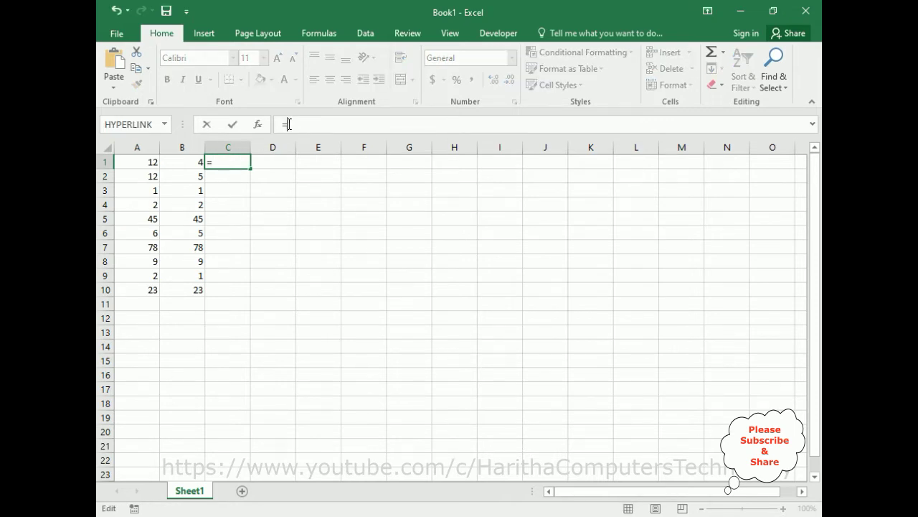
{"action": "type", "text": "if("}
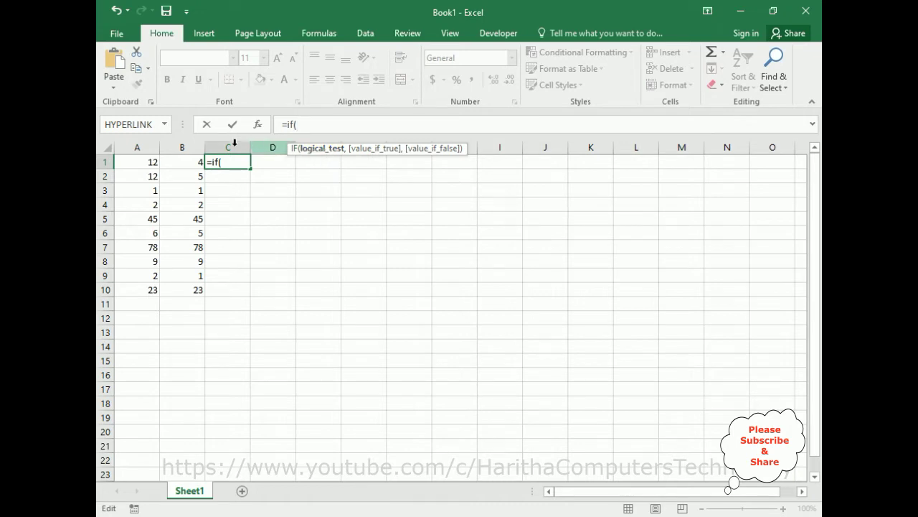
{"action": "left_click", "coordinate": [148, 164]}
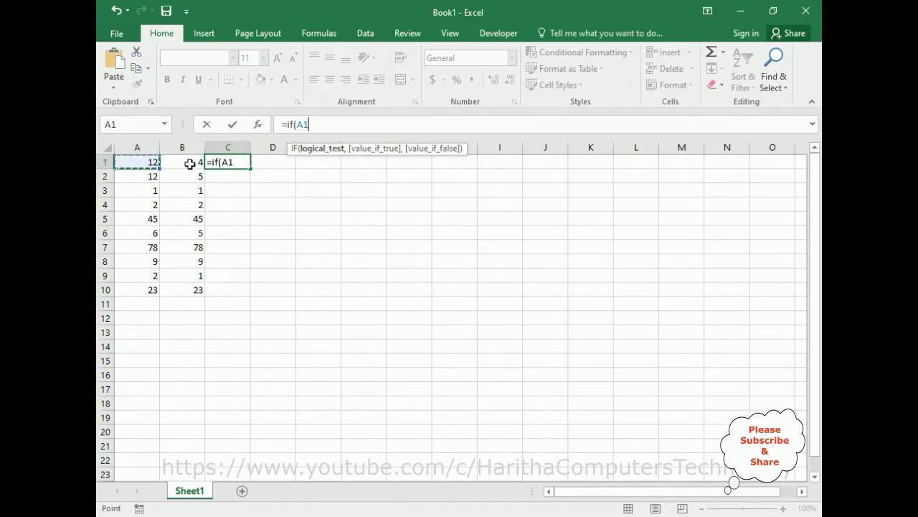
{"action": "type", "text": "="}
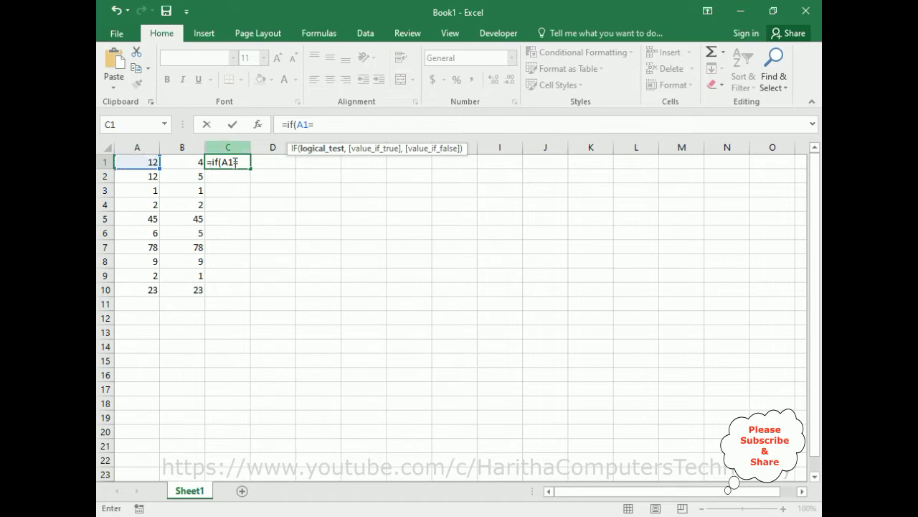
{"action": "left_click", "coordinate": [186, 165]}
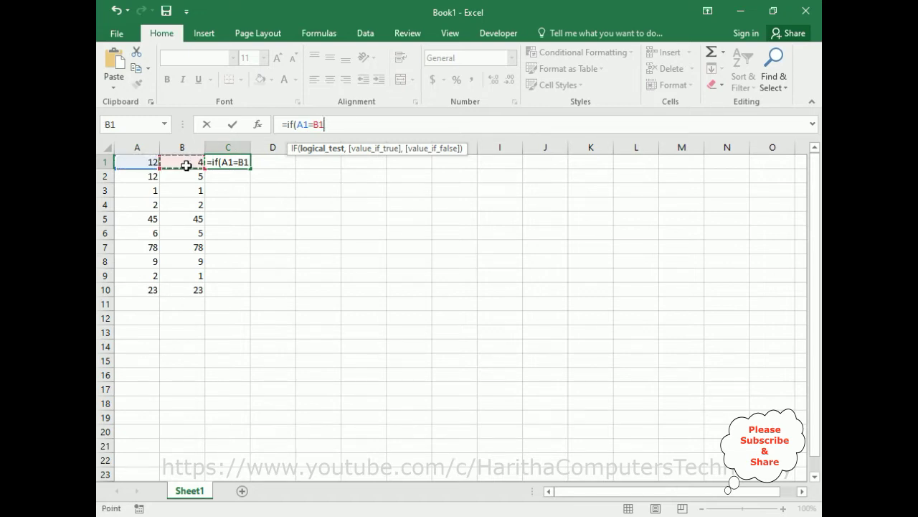
{"action": "type", "text": ","}
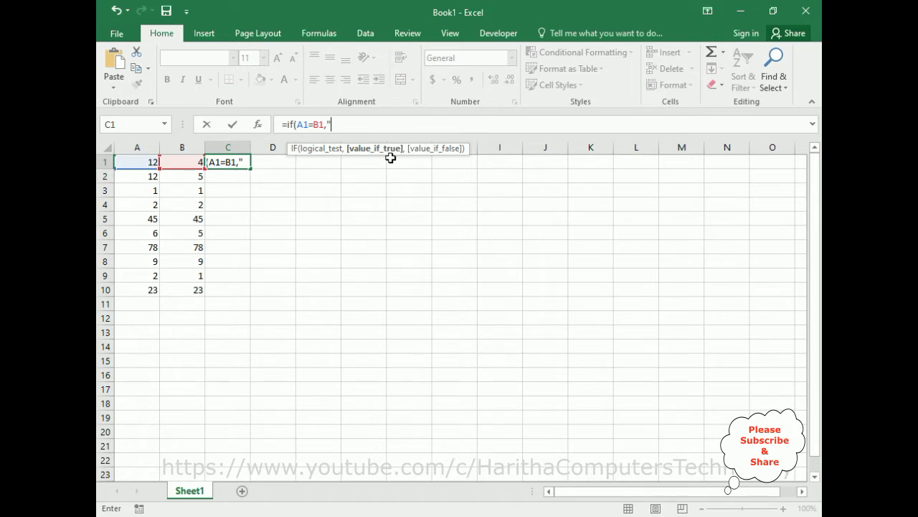
{"action": "type", "text": "rue\""}
{"action": "type", "text": ","}
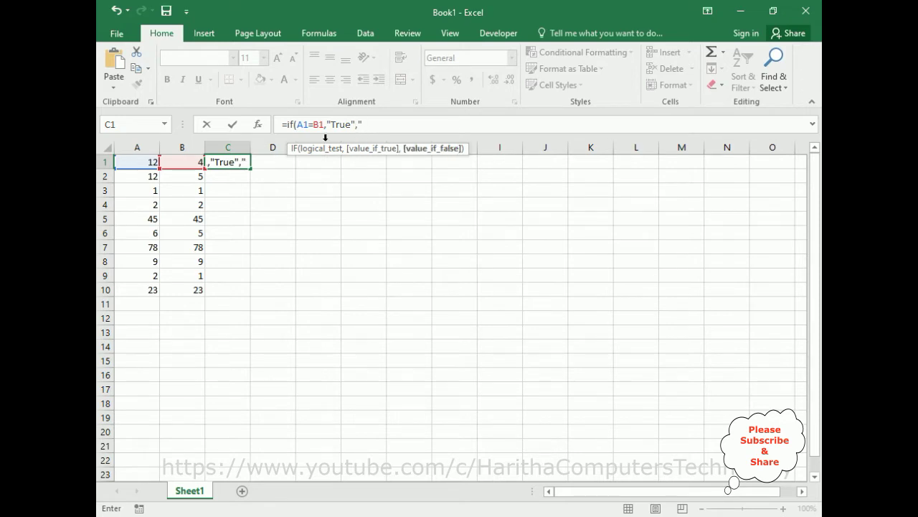
{"action": "type", "text": "\"False\")"}
{"action": "key", "text": "Return"}
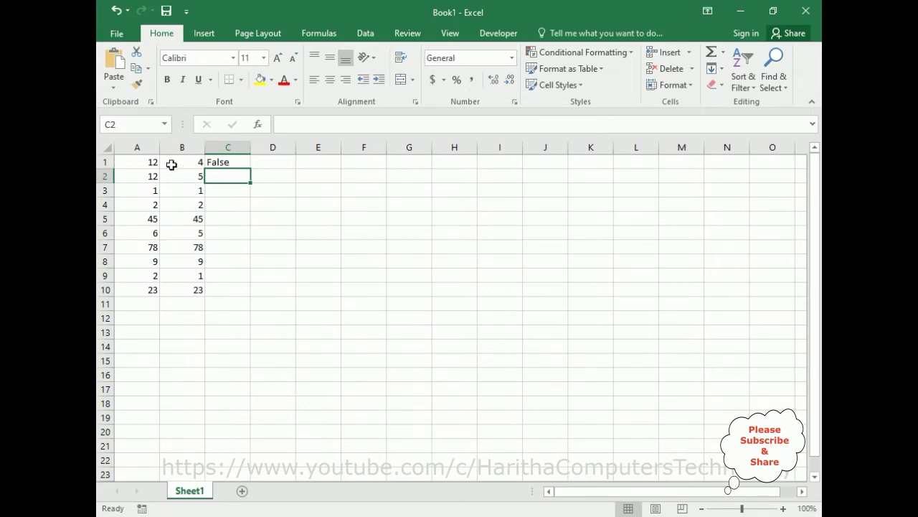
Fill the comparison formula from C1 down through C10
{"action": "left_click", "coordinate": [234, 163]}
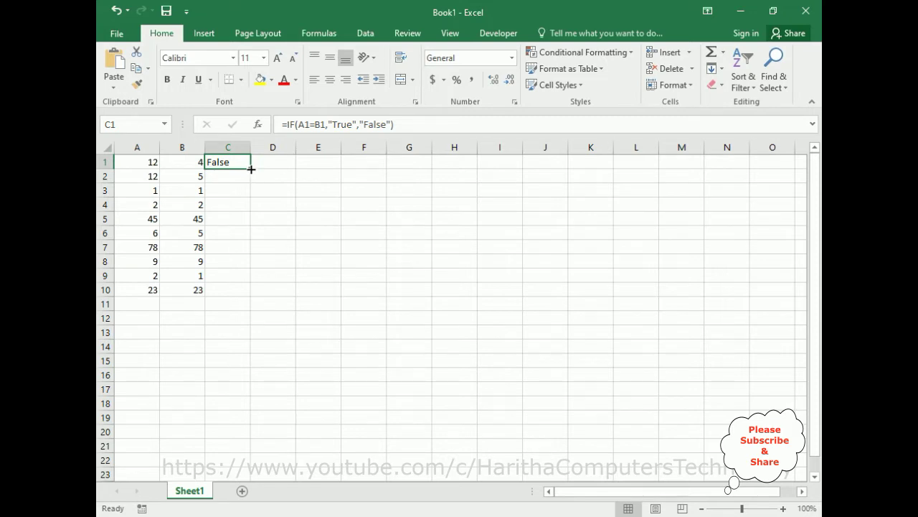
{"action": "left_click_drag", "start_coordinate": [252, 169], "coordinate": [250, 294]}
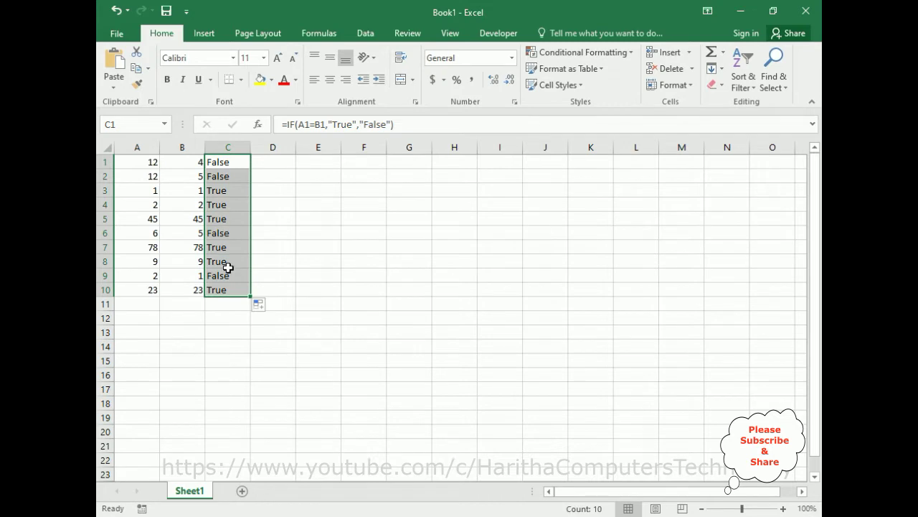
{"action": "left_click", "coordinate": [307, 206]}
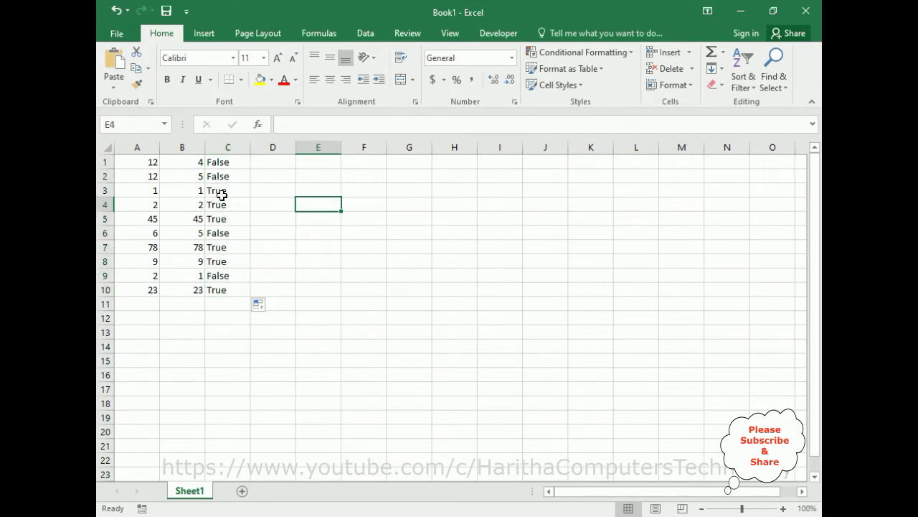
Make the comparison results in C1:C10 bold and center them horizontally
{"action": "left_click_drag", "start_coordinate": [214, 160], "coordinate": [219, 291]}
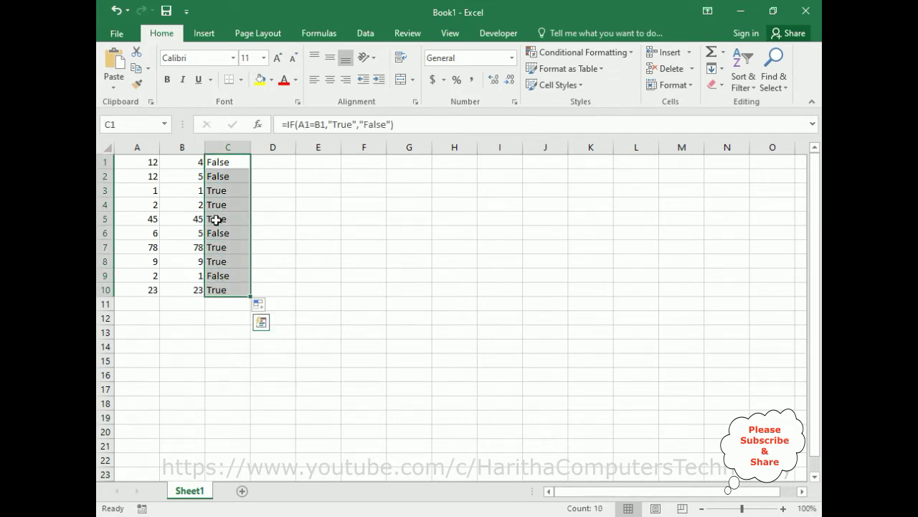
{"action": "left_click", "coordinate": [167, 80]}
{"action": "left_click", "coordinate": [331, 81]}
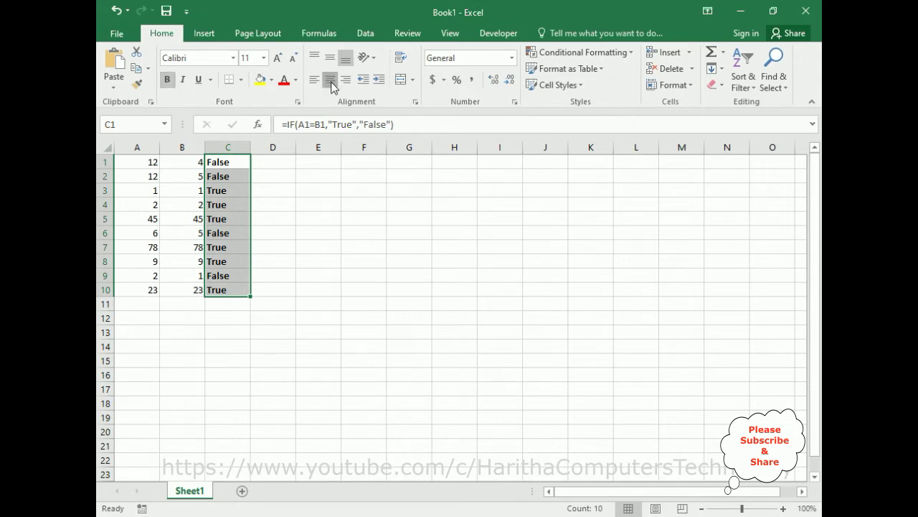
{"action": "left_click", "coordinate": [362, 234]}
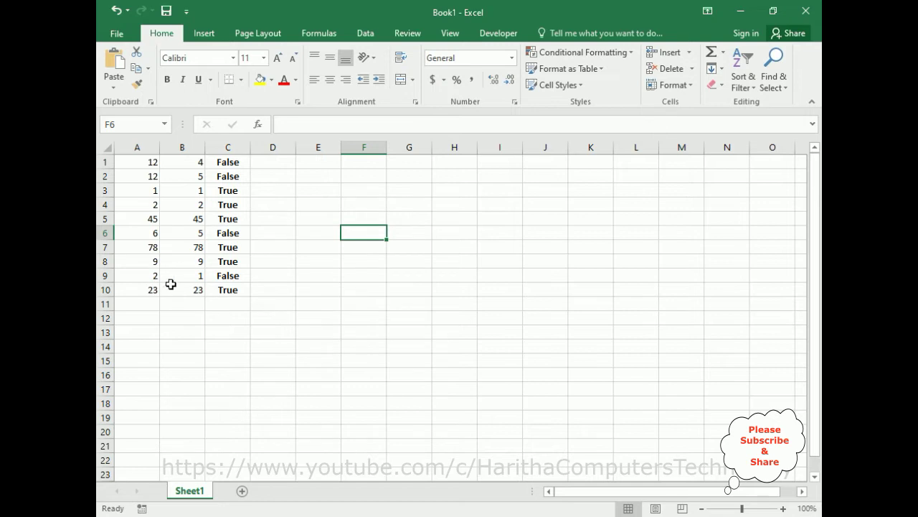
Set cell B9 to 2 to test the comparison with matching values in row 9
{"action": "left_click", "coordinate": [194, 279]}
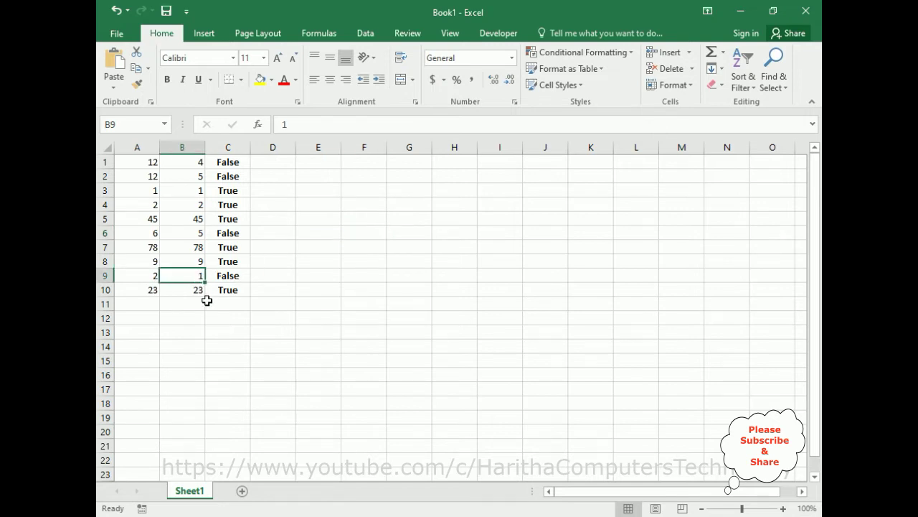
{"action": "type", "text": "2"}
{"action": "key", "text": "Tab"}
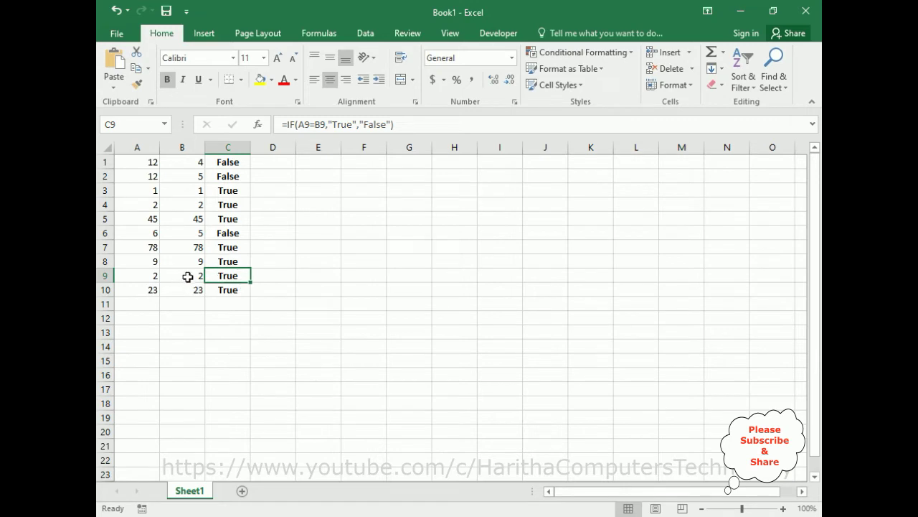
Set cell B9 to 0 so the two values in row 9 differ
{"action": "left_click", "coordinate": [187, 277]}
{"action": "type", "text": "9"}
{"action": "key", "text": "Tab"}
Start a formula-based conditional formatting rule for A1:B10 with the formula =$a1=$b1
{"action": "left_click_drag", "start_coordinate": [123, 163], "coordinate": [191, 290]}
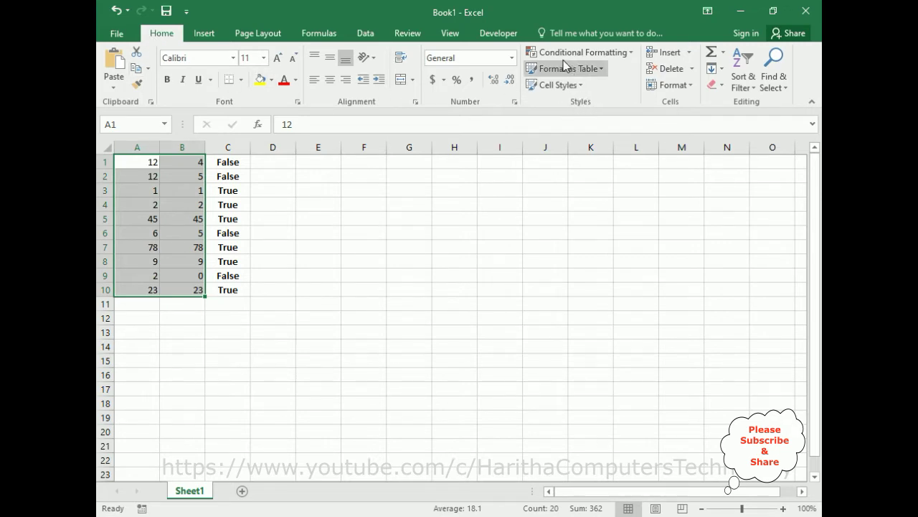
{"action": "left_click", "coordinate": [633, 54]}
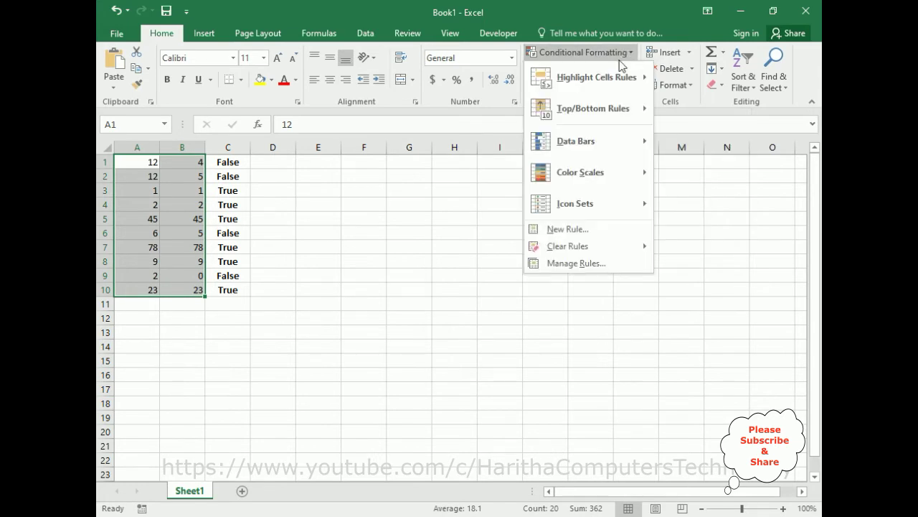
{"action": "left_click", "coordinate": [569, 231]}
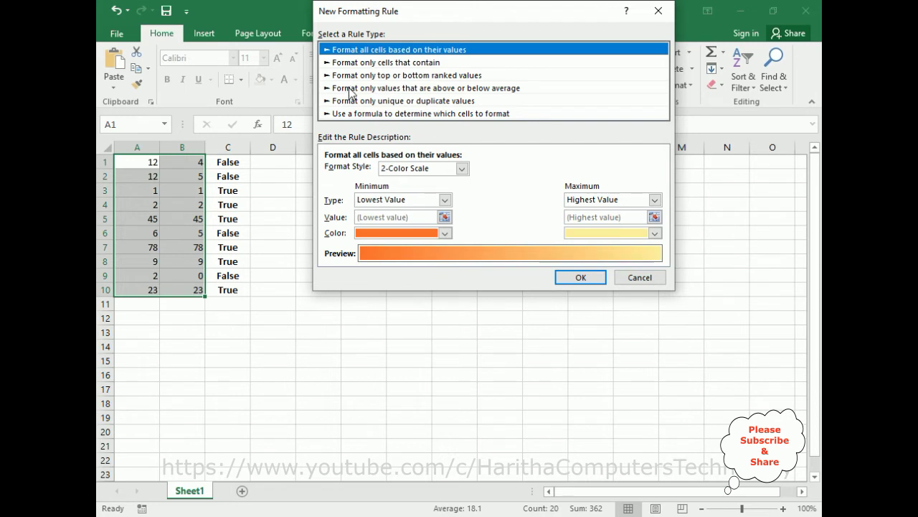
{"action": "left_click", "coordinate": [401, 115]}
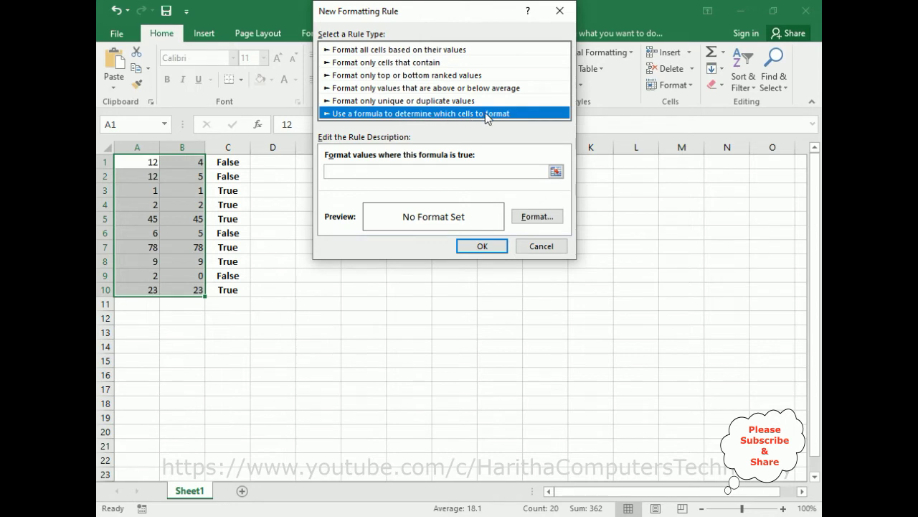
{"action": "left_click", "coordinate": [461, 170]}
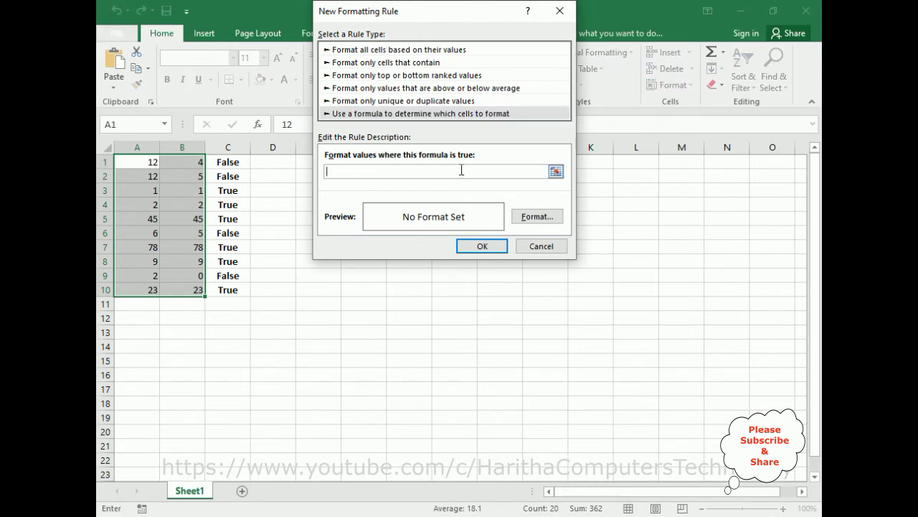
{"action": "type", "text": "=$a1=$b1"}
Give the rule's format a yellow fill and a bold red font, and accept the format
{"action": "left_click", "coordinate": [536, 217]}
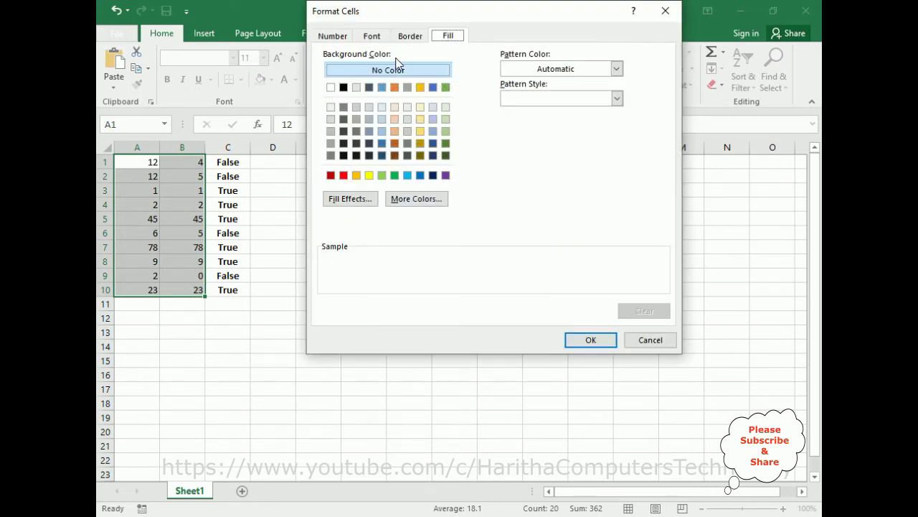
{"action": "left_click", "coordinate": [370, 178]}
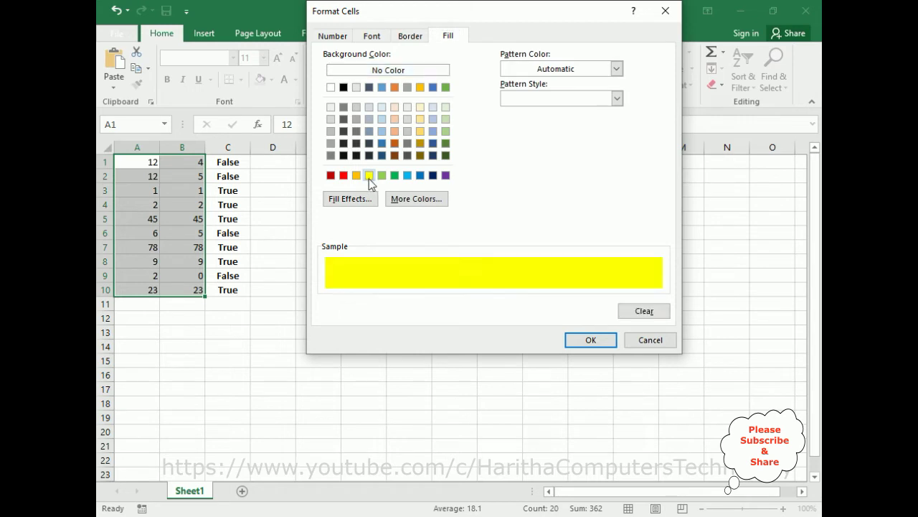
{"action": "left_click", "coordinate": [373, 40]}
{"action": "left_click", "coordinate": [524, 100]}
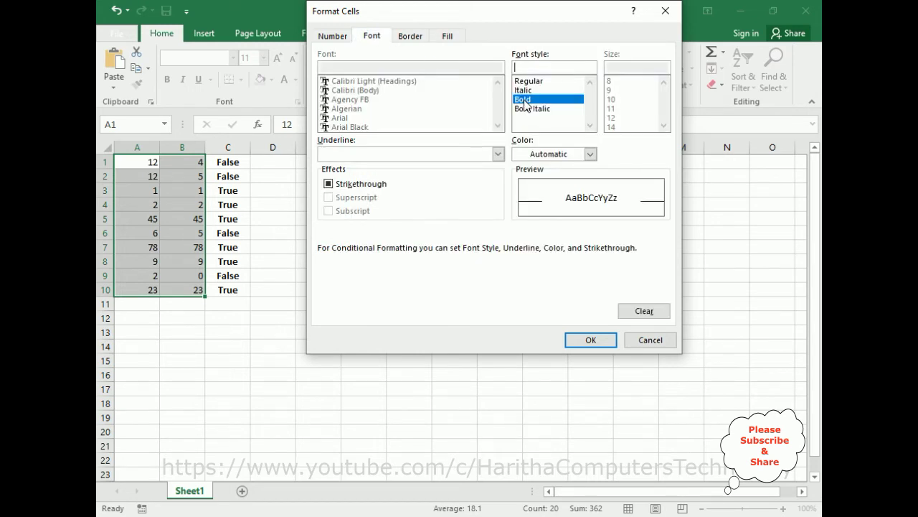
{"action": "left_click", "coordinate": [590, 153]}
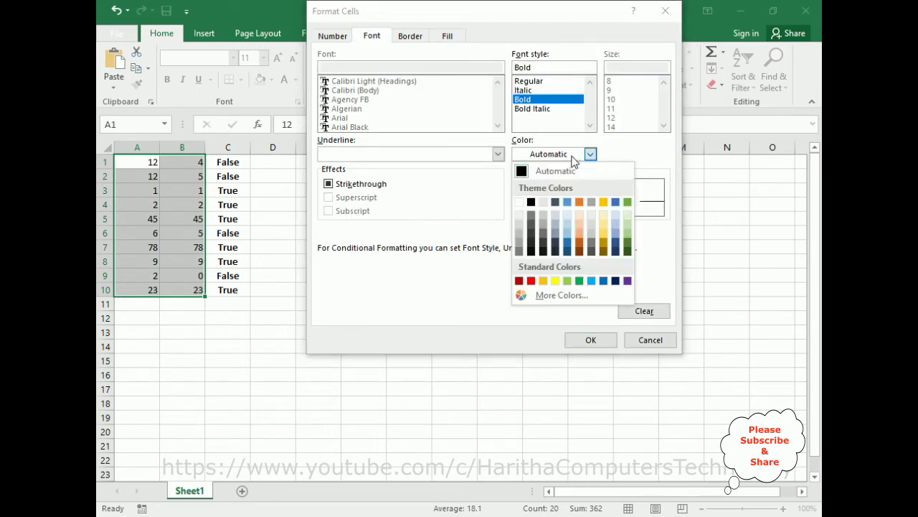
{"action": "left_click", "coordinate": [531, 281]}
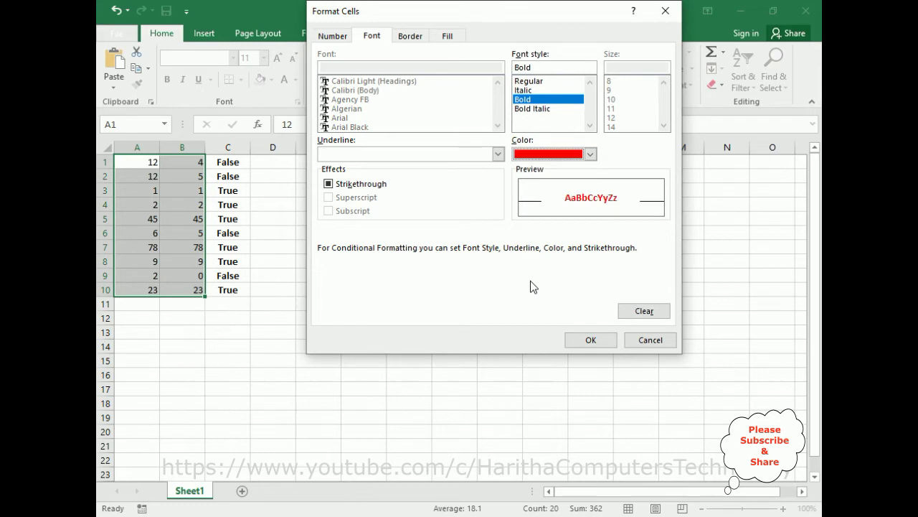
{"action": "left_click", "coordinate": [591, 340]}
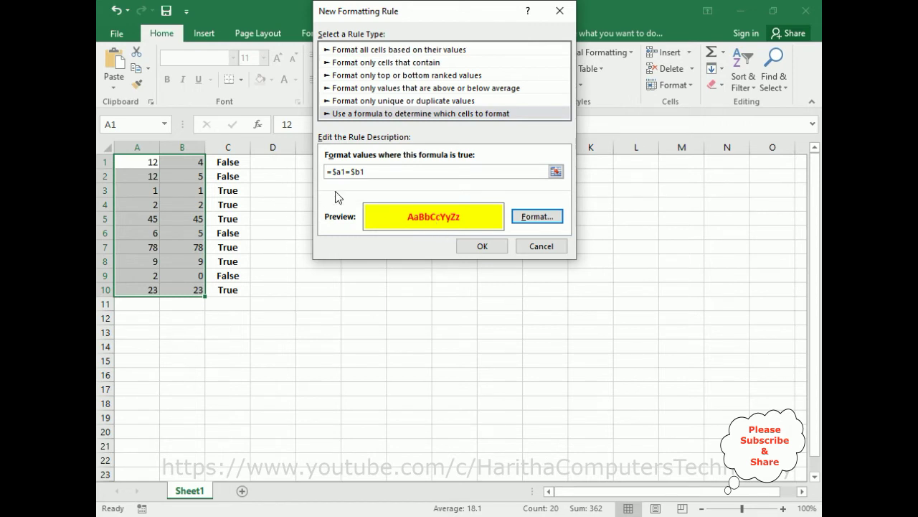
Create the formula-based highlighting rule for A1:B10 and deselect the range
{"action": "left_click", "coordinate": [485, 246]}
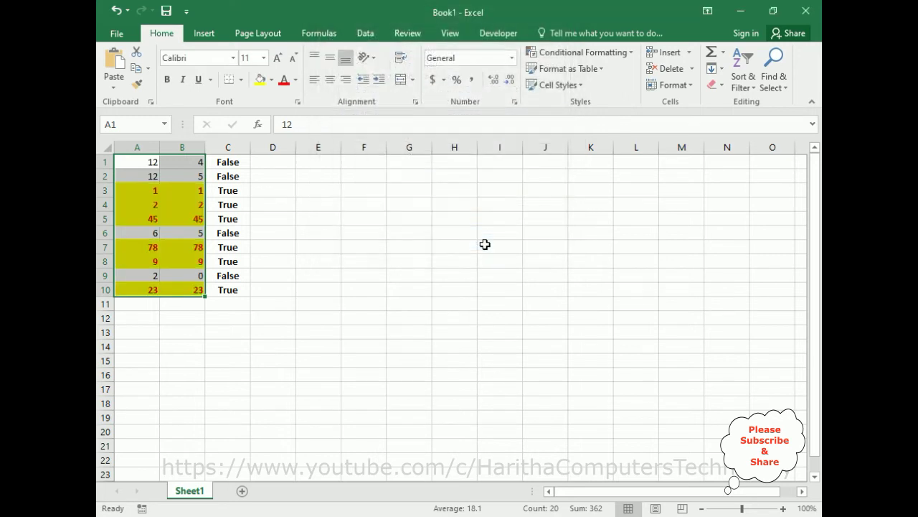
{"action": "left_click", "coordinate": [439, 261]}
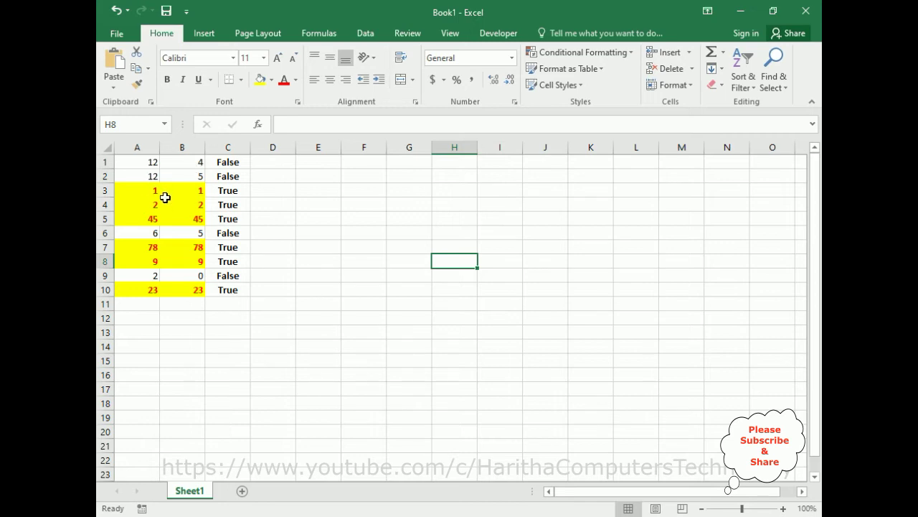
Set cells A4 and B4 to 11 to test the highlighting with a new matching pair
{"action": "left_click", "coordinate": [152, 206]}
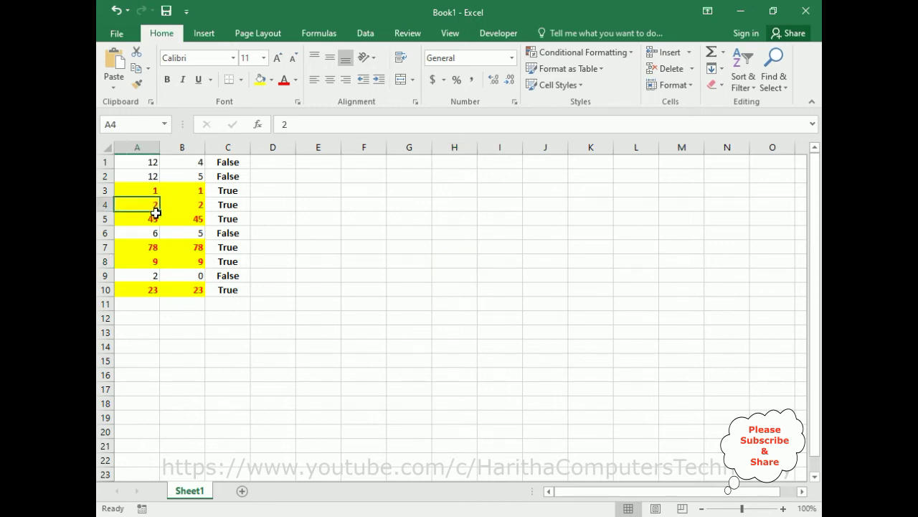
{"action": "type", "text": "11"}
{"action": "key", "text": "Tab"}
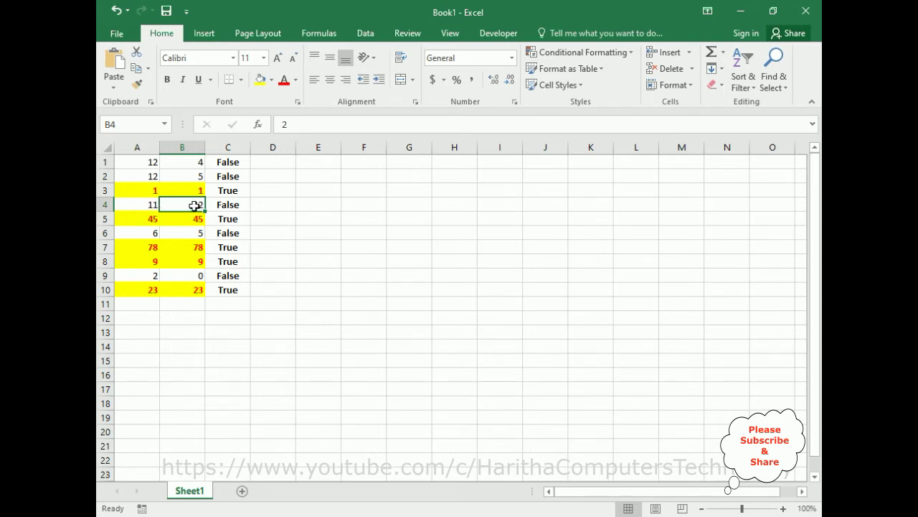
{"action": "type", "text": "112"}
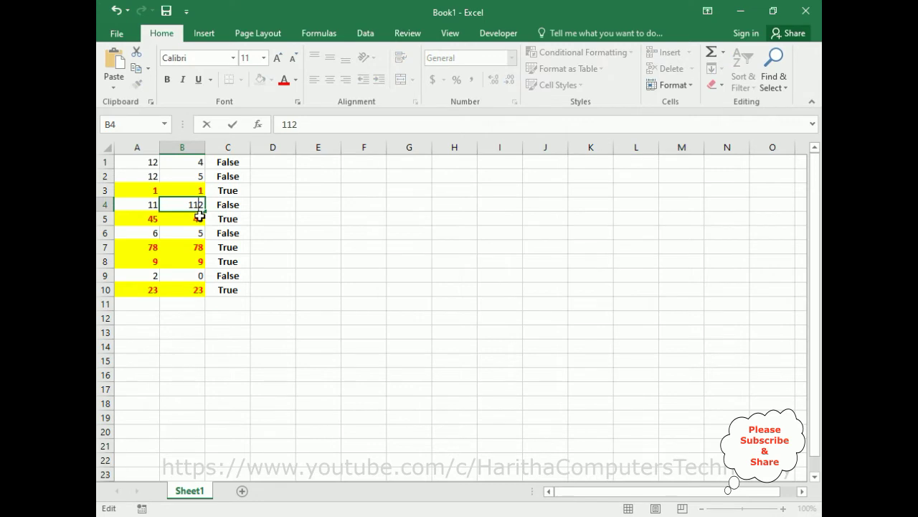
{"action": "key", "text": "BackSpace"}
{"action": "key", "text": "Tab"}
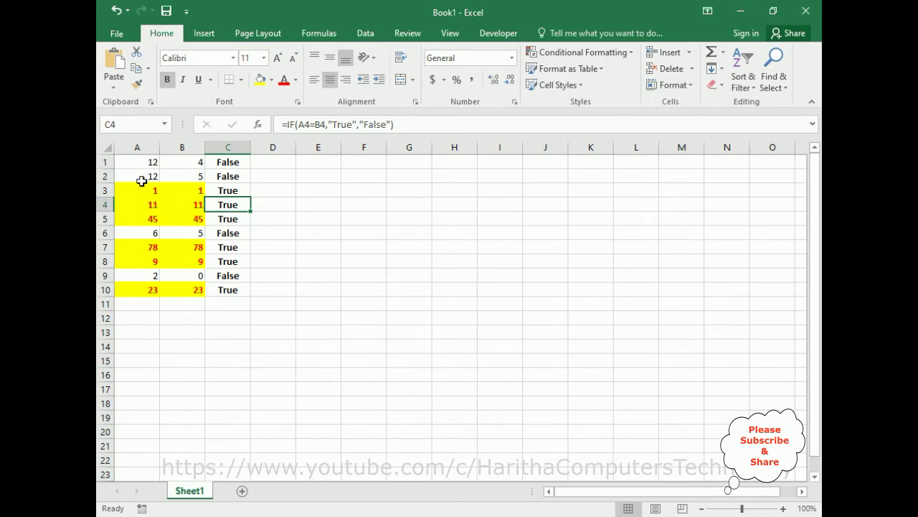
Edit the conditional formatting rule on A1:B10 to use the formula =$A1<>$b1, and apply it
{"action": "left_click_drag", "start_coordinate": [123, 164], "coordinate": [184, 289]}
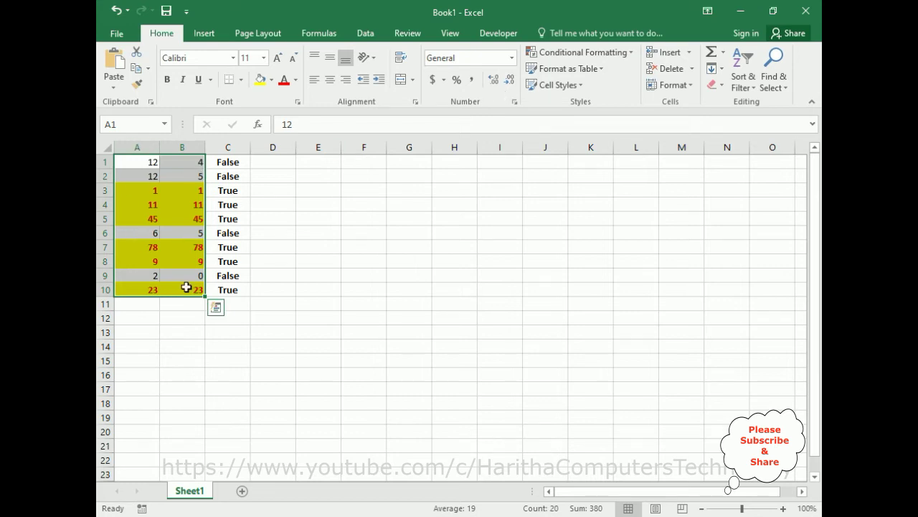
{"action": "left_click", "coordinate": [581, 52]}
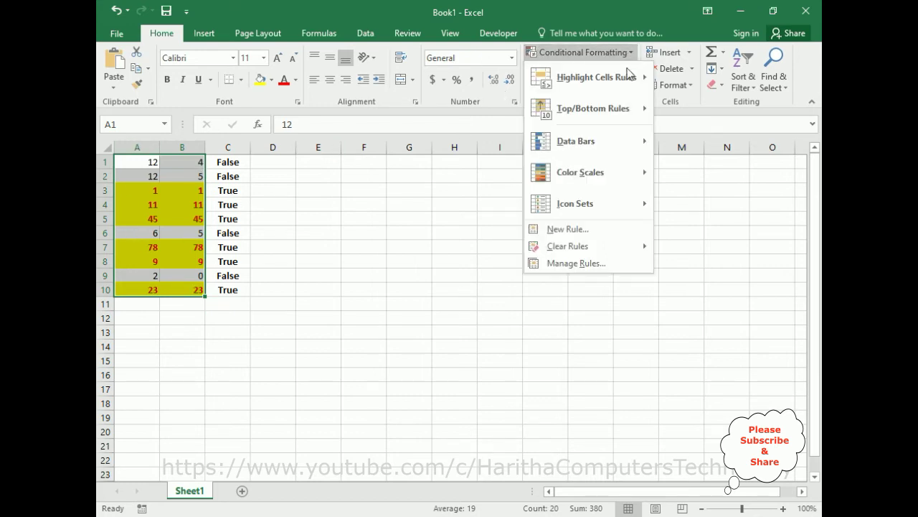
{"action": "left_click", "coordinate": [586, 262]}
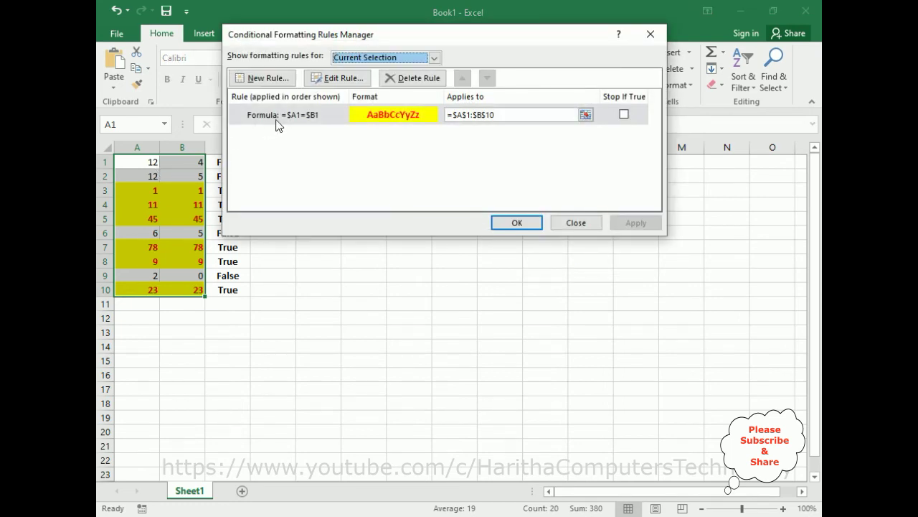
{"action": "left_click", "coordinate": [330, 79]}
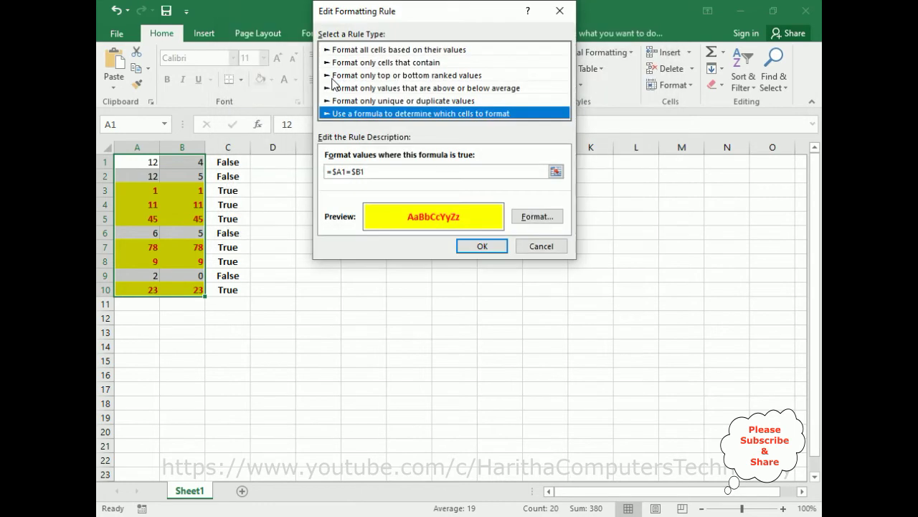
{"action": "double_click", "coordinate": [354, 172]}
{"action": "key", "text": "BackSpace"}
{"action": "key", "text": "BackSpace"}
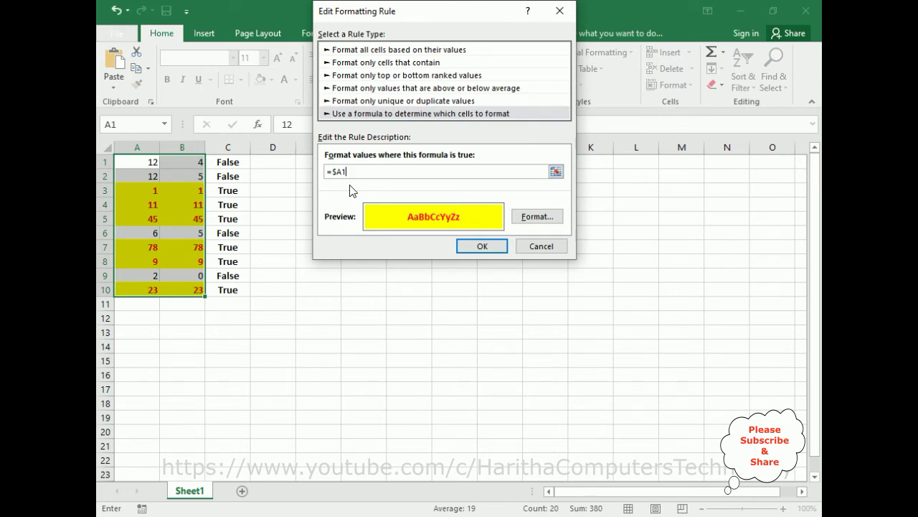
{"action": "type", "text": "<>$b1"}
{"action": "left_click", "coordinate": [487, 248]}
{"action": "left_click", "coordinate": [641, 228]}
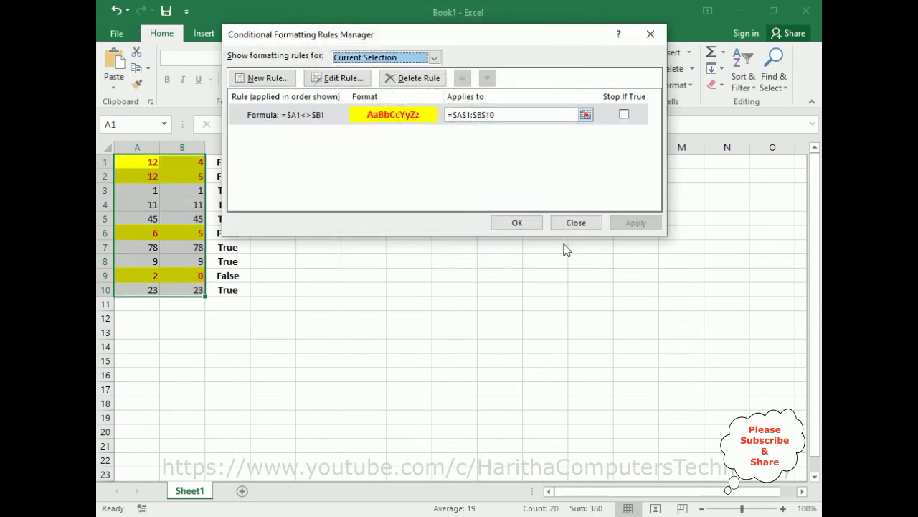
{"action": "left_click", "coordinate": [536, 226]}
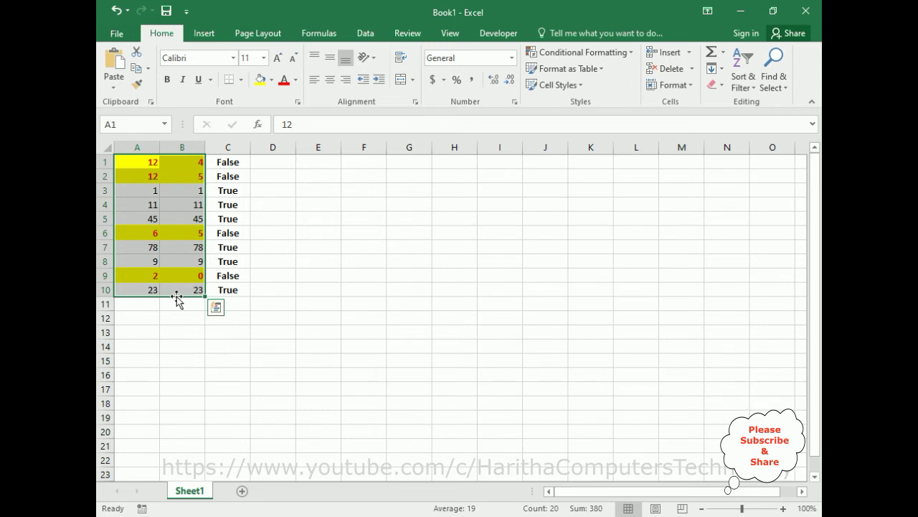
Set cell B9 to 2 to test the edited rule with equal values in row 9
{"action": "left_click", "coordinate": [191, 275]}
{"action": "type", "text": "2"}
{"action": "key", "text": "Tab"}
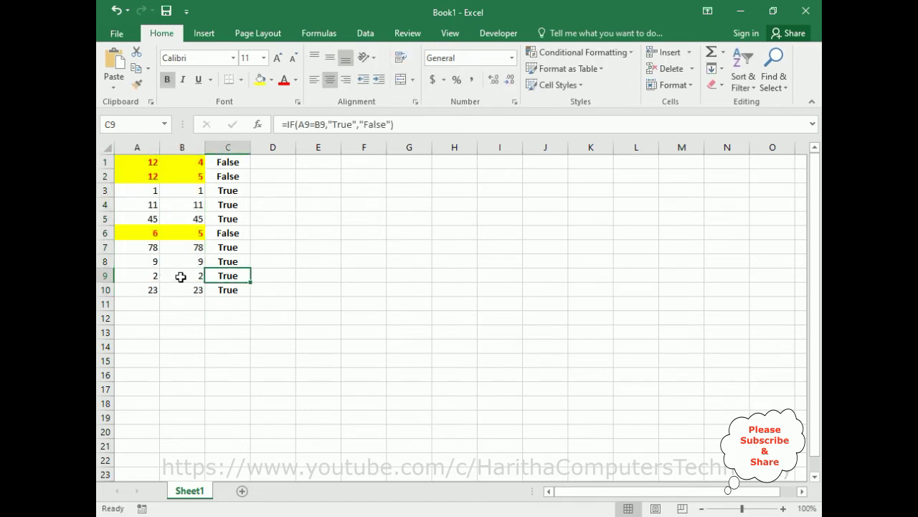
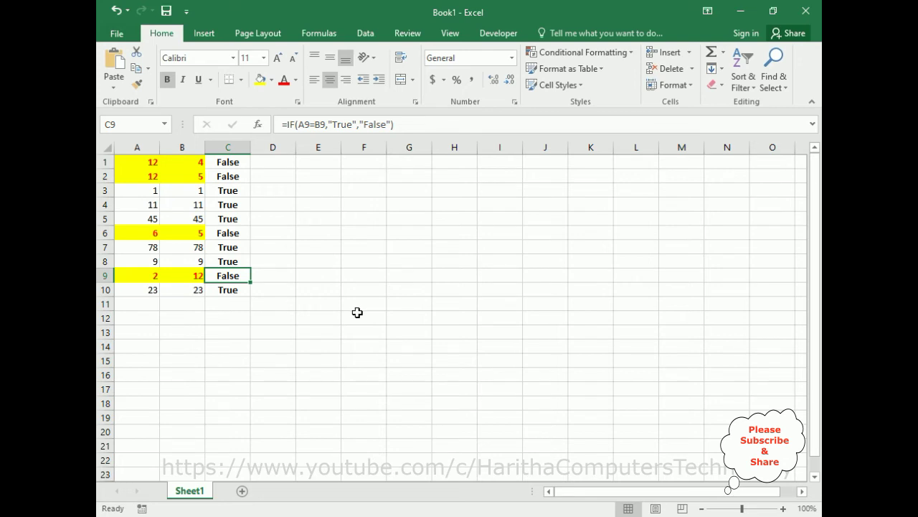
Start a three-column data set by entering 12, 10 and 9 in cells F3 to H3
{"action": "left_click", "coordinate": [374, 195]}
{"action": "type", "text": "12"}
{"action": "key", "text": "Up"}
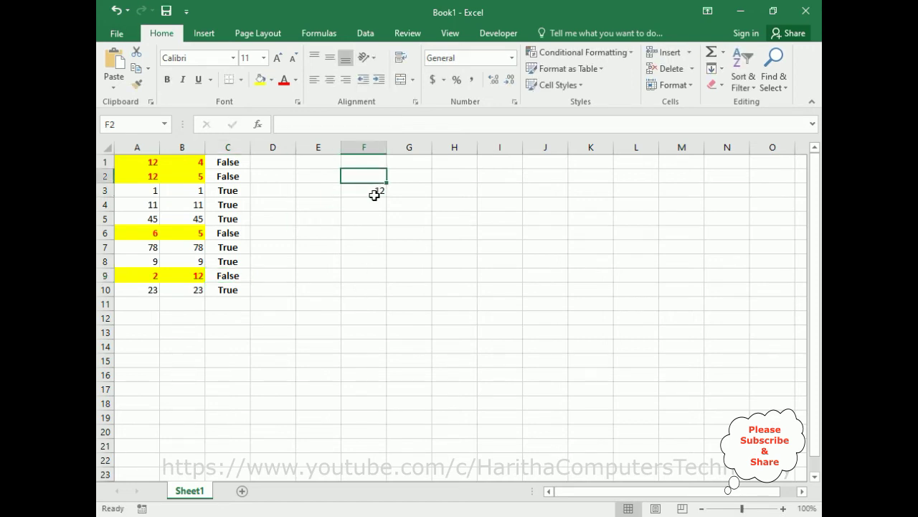
{"action": "key", "text": "Down"}
{"action": "key", "text": "Right"}
{"action": "type", "text": "10"}
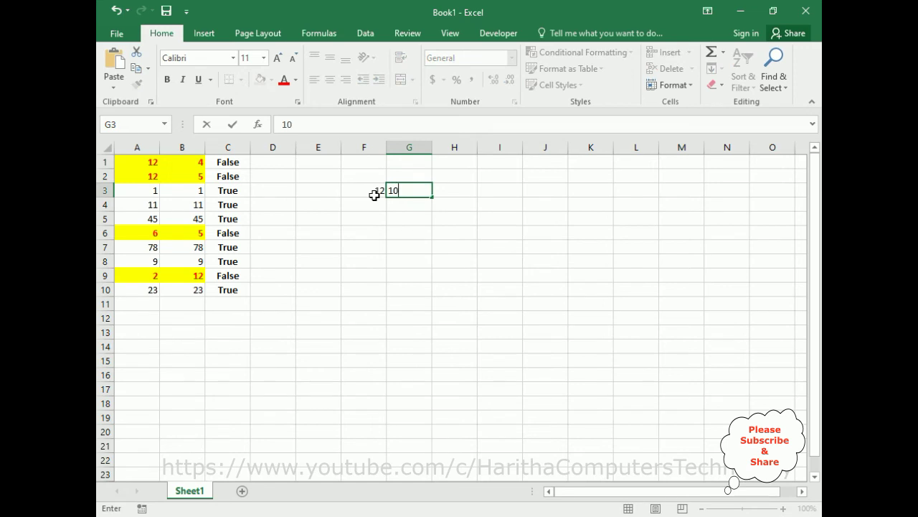
{"action": "key", "text": "Right"}
{"action": "type", "text": "9"}
{"action": "key", "text": "Return"}
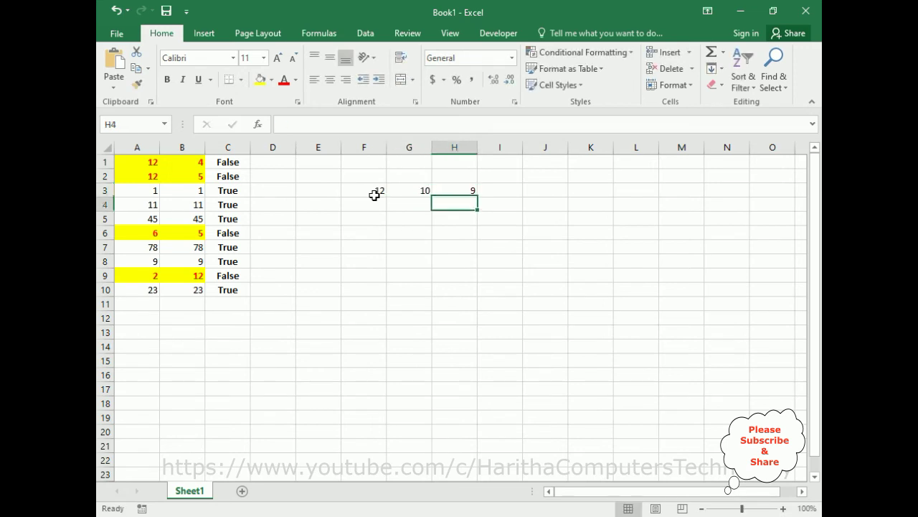
Enter 0 in each of the cells F4 to H4
{"action": "type", "text": "0"}
{"action": "key", "text": "Left"}
{"action": "type", "text": "0"}
{"action": "key", "text": "Left"}
{"action": "type", "text": "0"}
{"action": "key", "text": "Return"}
Enter 1 in each of the cells F5 to H5
{"action": "type", "text": "1"}
{"action": "key", "text": "Right"}
{"action": "type", "text": "1"}
{"action": "key", "text": "Right"}
{"action": "type", "text": "1"}
{"action": "key", "text": "Return"}
Fill row 6 of the three-column data with 9 in F6 and 12 in G6 and H6
{"action": "key", "text": "Left"}
{"action": "type", "text": "12"}
{"action": "key", "text": "Right"}
{"action": "type", "text": "12"}
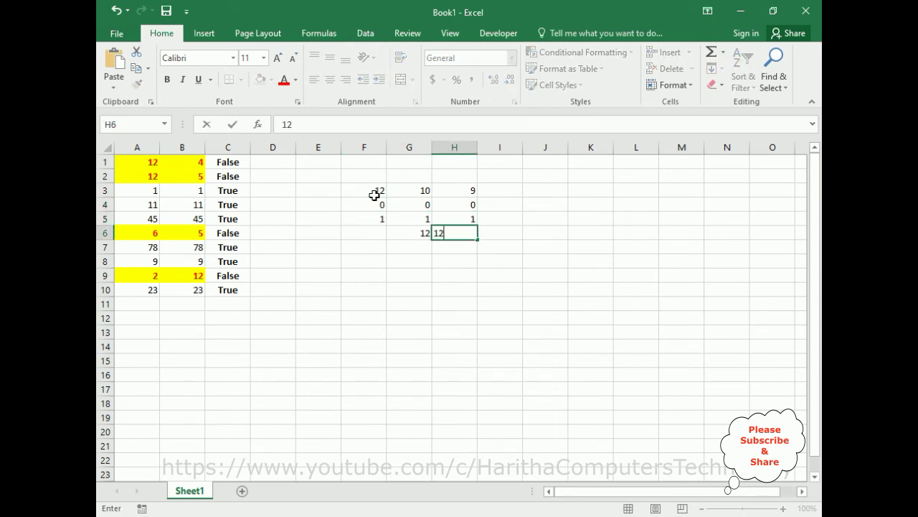
{"action": "key", "text": "Left"}
{"action": "key", "text": "Left"}
{"action": "type", "text": "9"}
{"action": "key", "text": "Return"}
Enter 5, 4 and 2 in cells F7, G7 and H7
{"action": "type", "text": "5"}
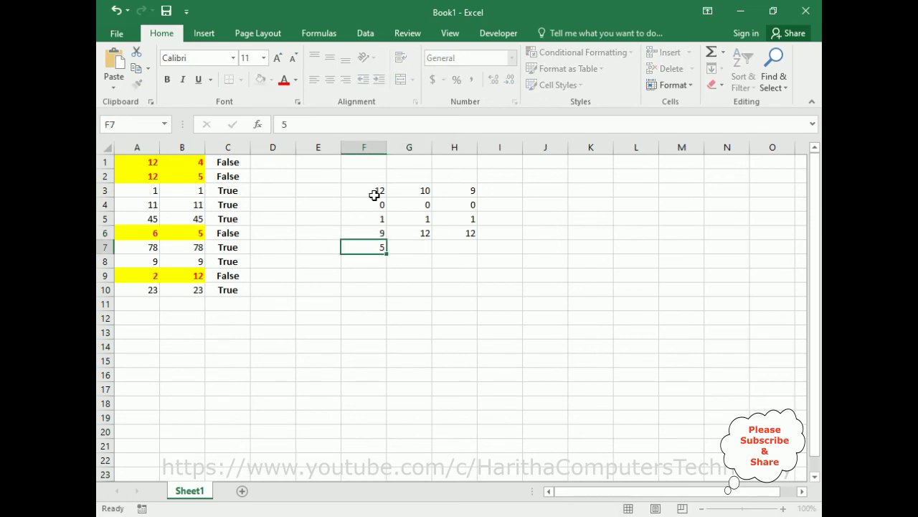
{"action": "key", "text": "Right"}
{"action": "type", "text": "4"}
{"action": "key", "text": "Right"}
{"action": "type", "text": "2"}
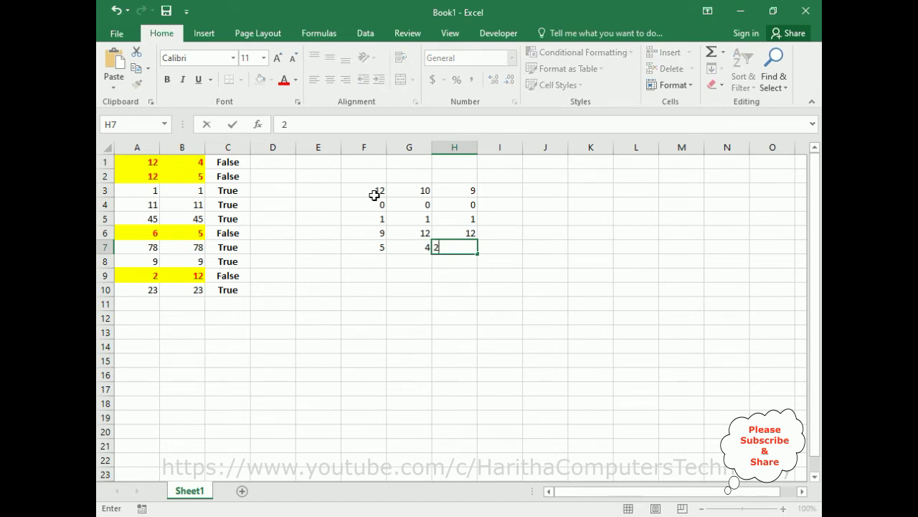
{"action": "key", "text": "Return"}
{"action": "key", "text": "Left"}
{"action": "key", "text": "Left"}
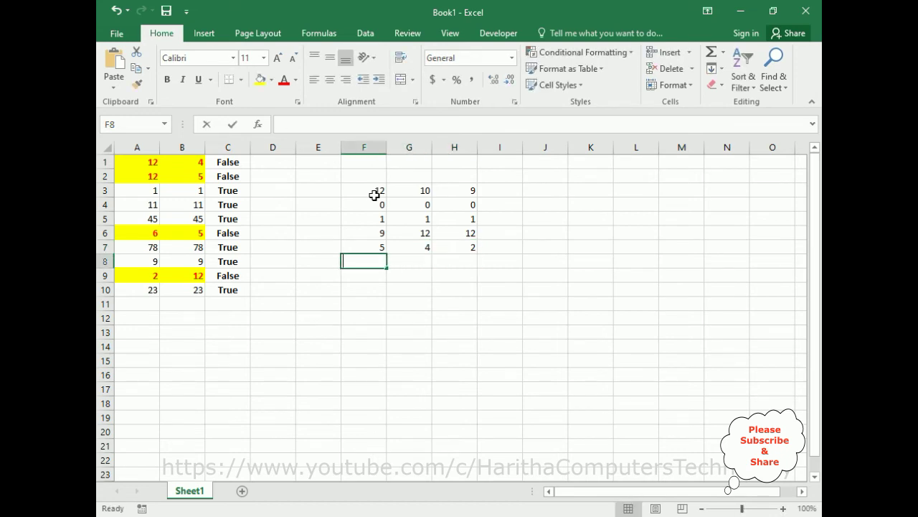
Complete the three-column data with 2 in each of the cells F8 to H8
{"action": "type", "text": "2"}
{"action": "key", "text": "Right"}
{"action": "type", "text": "2"}
{"action": "key", "text": "Right"}
{"action": "type", "text": "2"}
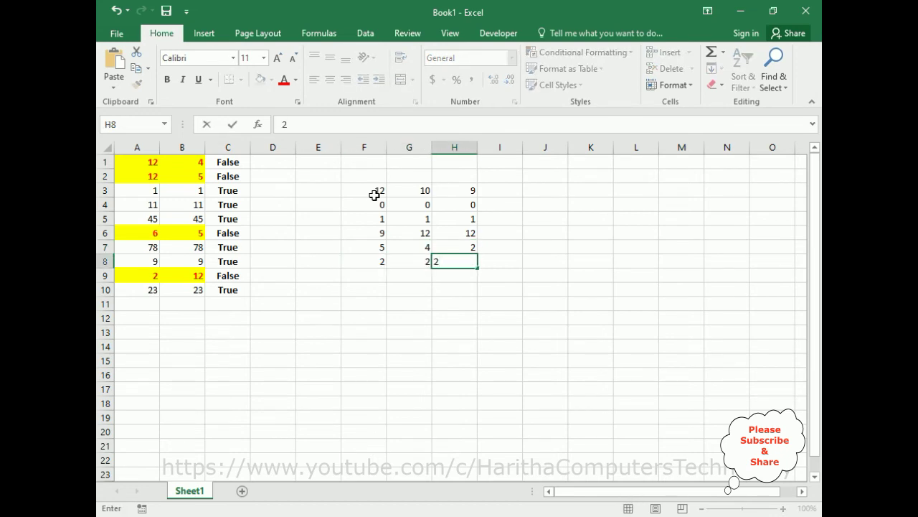
{"action": "left_click", "coordinate": [548, 267]}
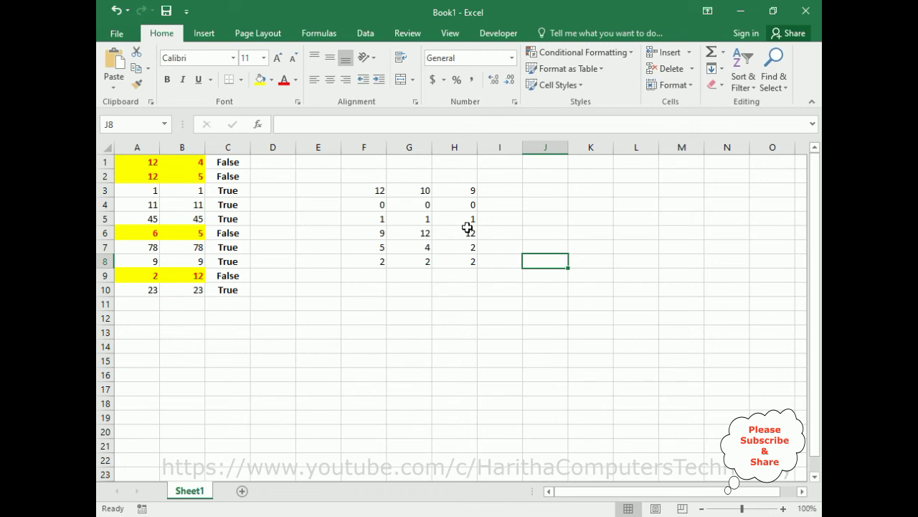
Start an IF formula in cell I3 with a nested AND function as its logical test
{"action": "left_click", "coordinate": [500, 192]}
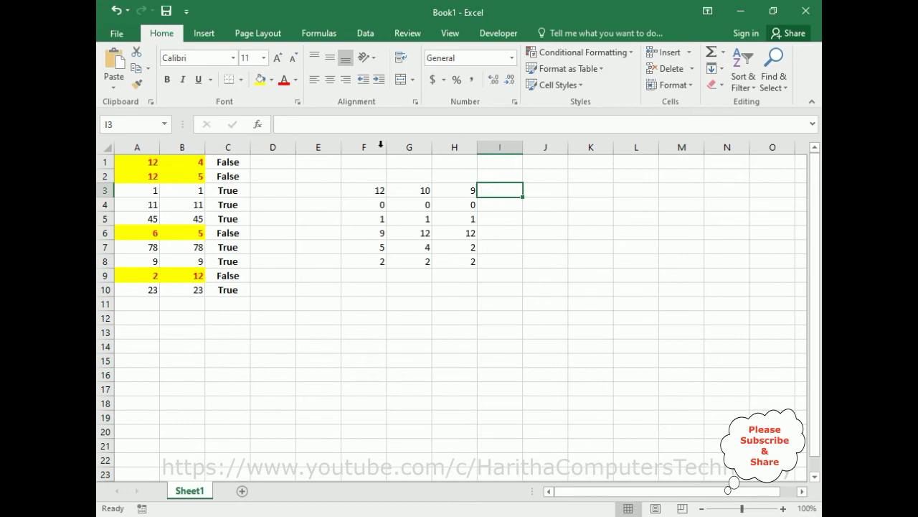
{"action": "left_click", "coordinate": [345, 126]}
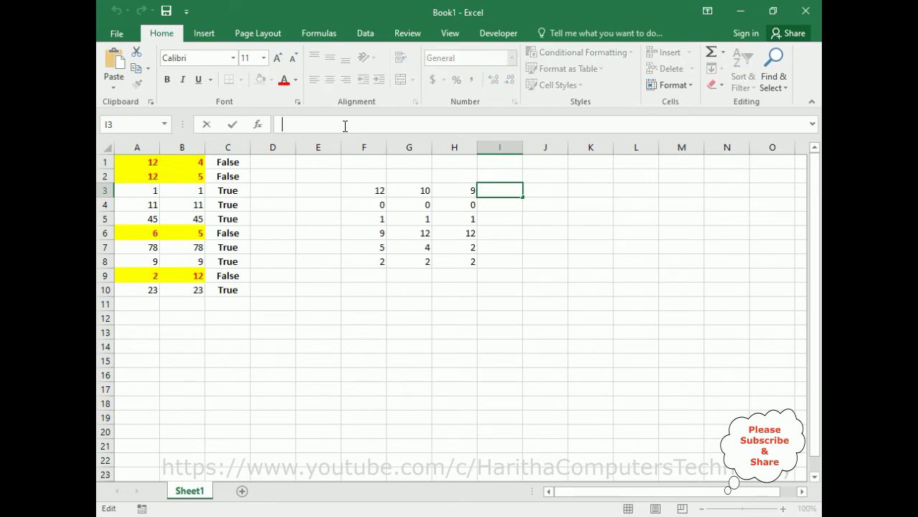
{"action": "type", "text": "=if("}
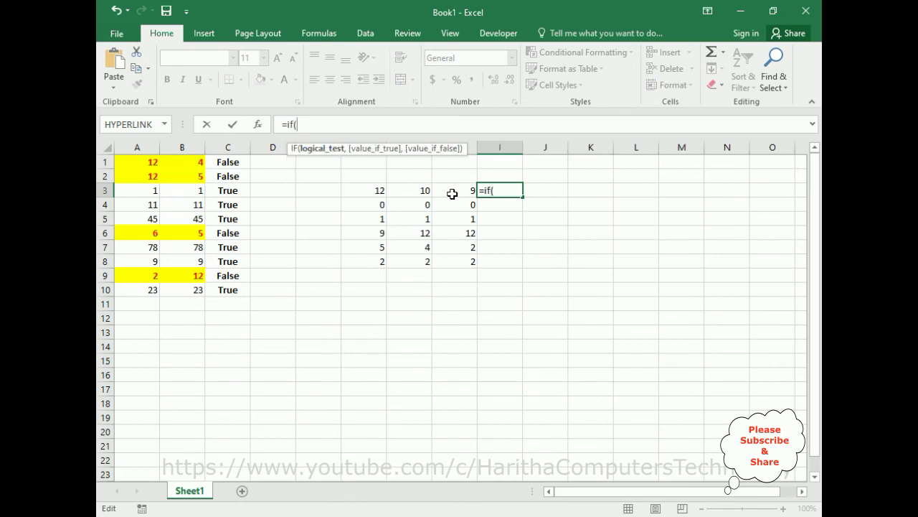
{"action": "type", "text": "and"}
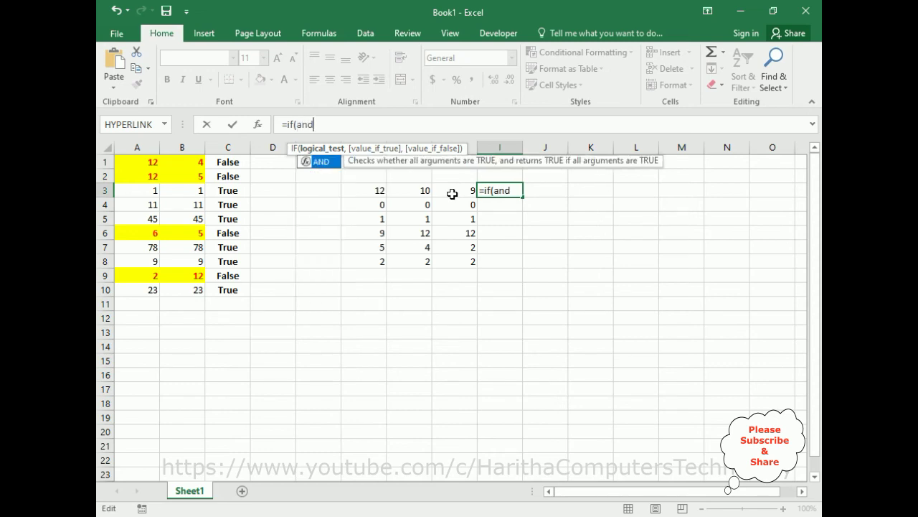
{"action": "type", "text": "()"}
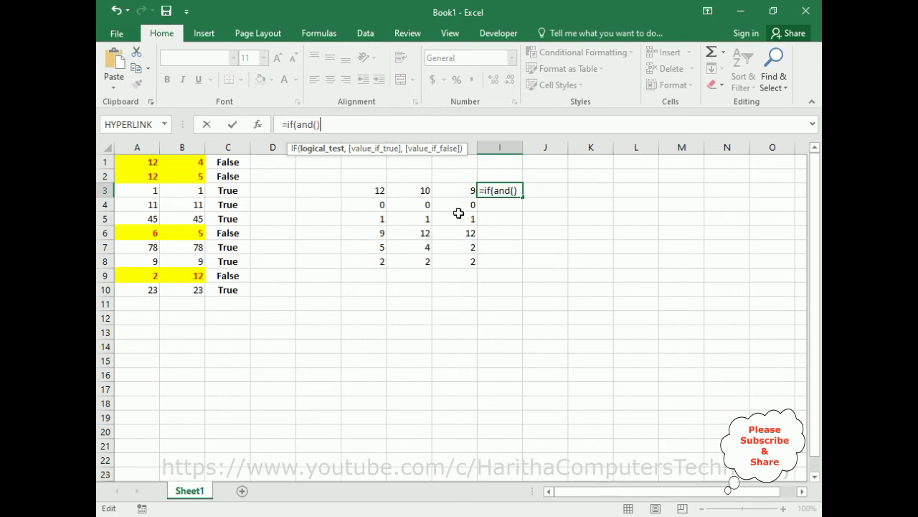
{"action": "left_click", "coordinate": [318, 125]}
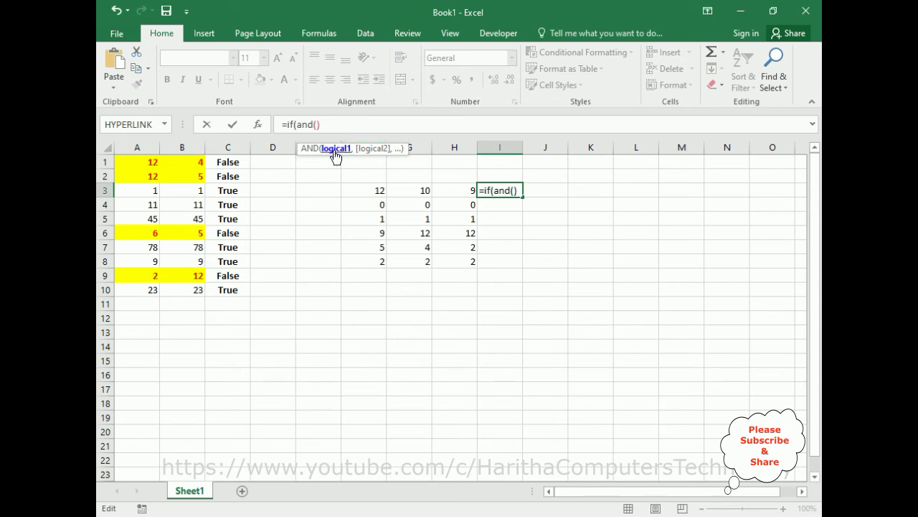
Give the AND function in I3 the two conditions F3=G3 and G3=H3
{"action": "left_click", "coordinate": [375, 191]}
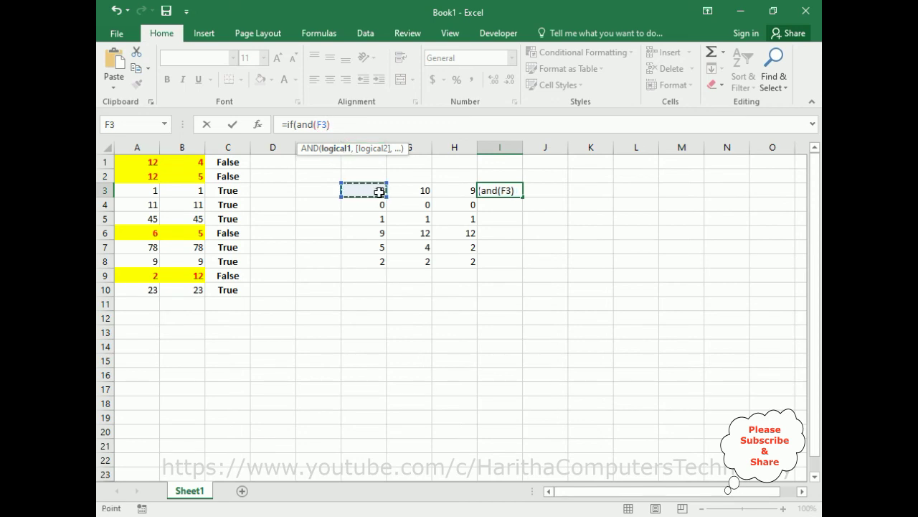
{"action": "type", "text": "="}
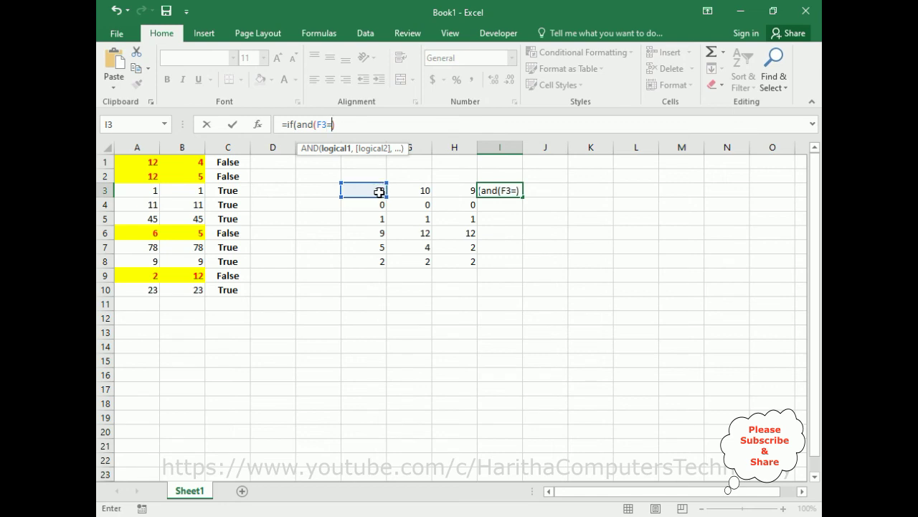
{"action": "left_click", "coordinate": [424, 192]}
{"action": "type", "text": ","}
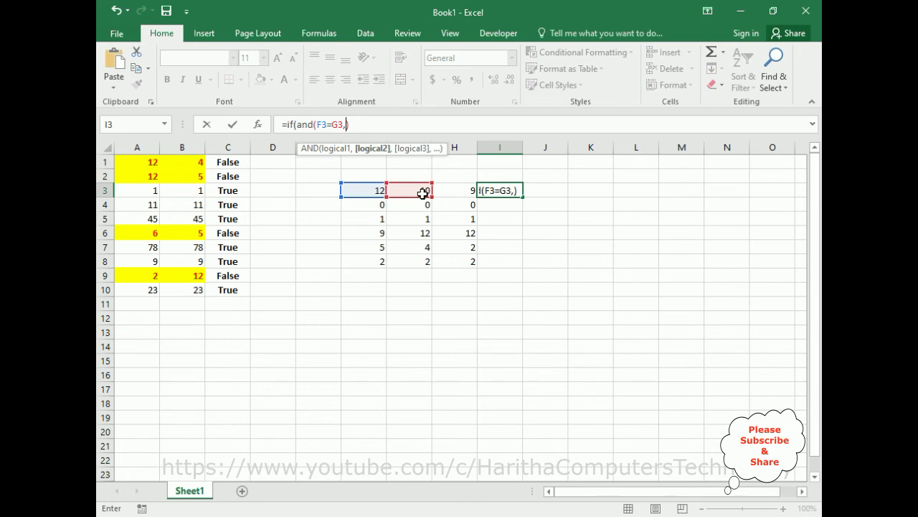
{"action": "left_click", "coordinate": [423, 193]}
{"action": "type", "text": "="}
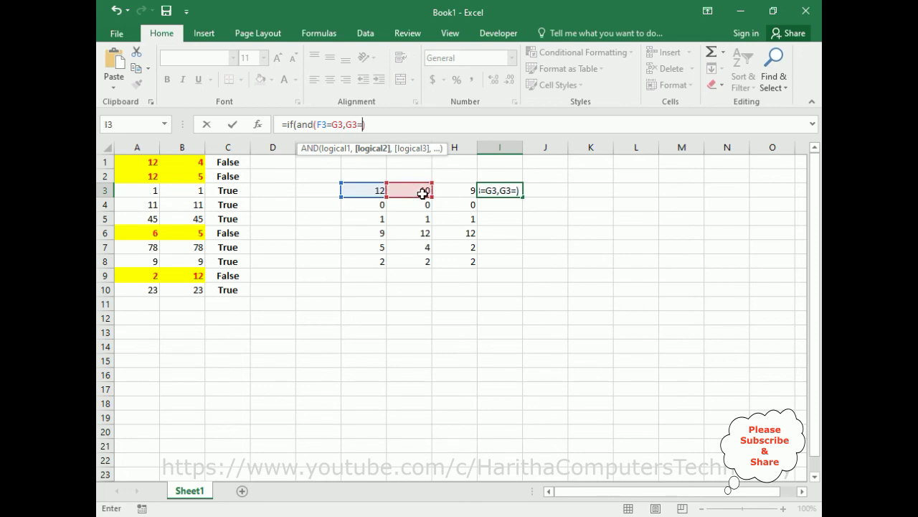
{"action": "left_click", "coordinate": [448, 191]}
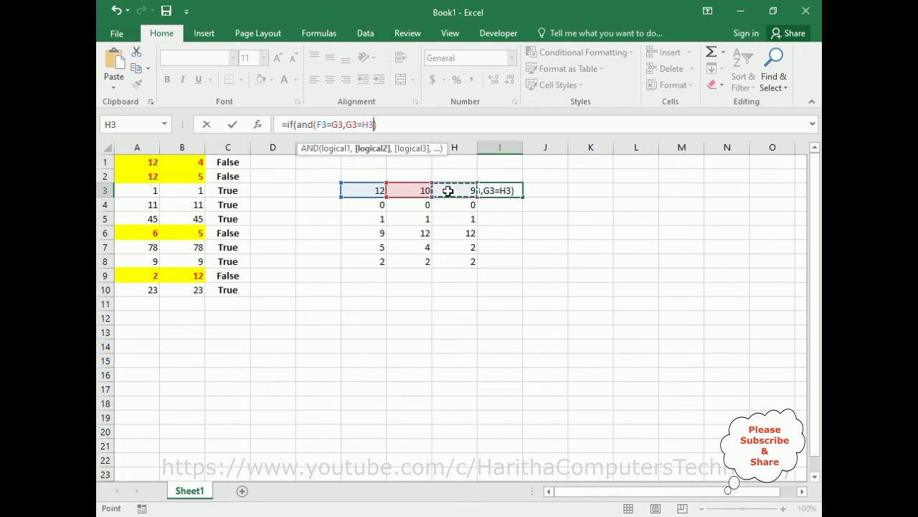
Close the AND test in I3 and complete the IF formula with "Yes" as the true value and "No" as the false value
{"action": "left_click", "coordinate": [385, 122]}
{"action": "type", "text": ")"}
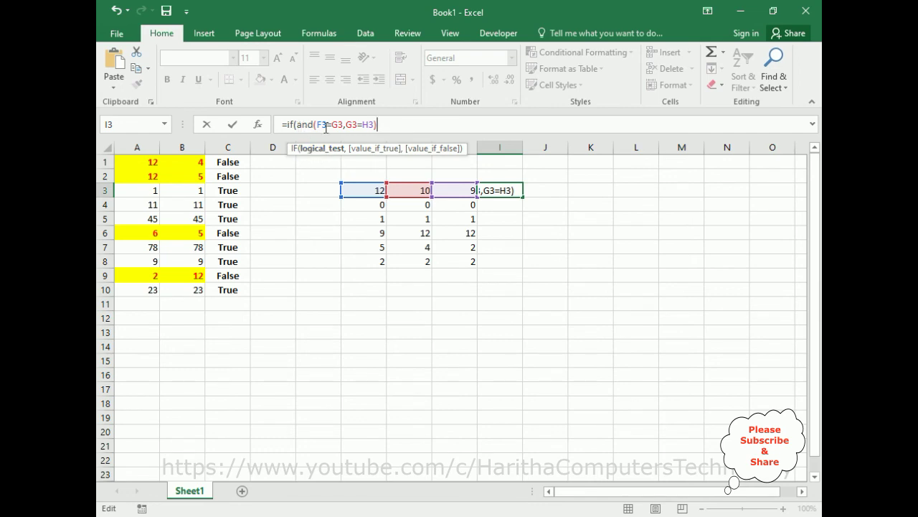
{"action": "type", "text": ",\""}
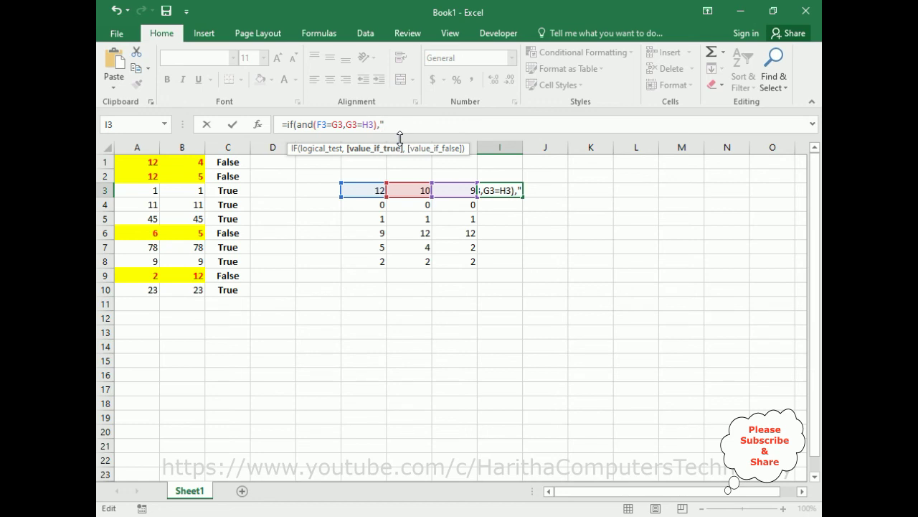
{"action": "type", "text": "M"}
{"action": "key", "text": "BackSpace"}
{"action": "type", "text": "y"}
{"action": "key", "text": "BackSpace"}
{"action": "type", "text": "Yes\","}
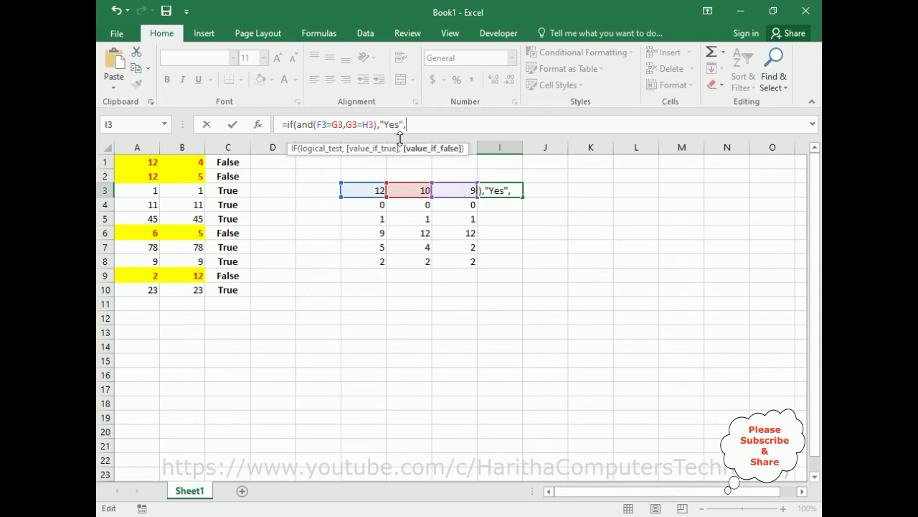
{"action": "type", "text": "\"NO"}
{"action": "key", "text": "BackSpace"}
{"action": "type", "text": "o\")"}
{"action": "key", "text": "Return"}
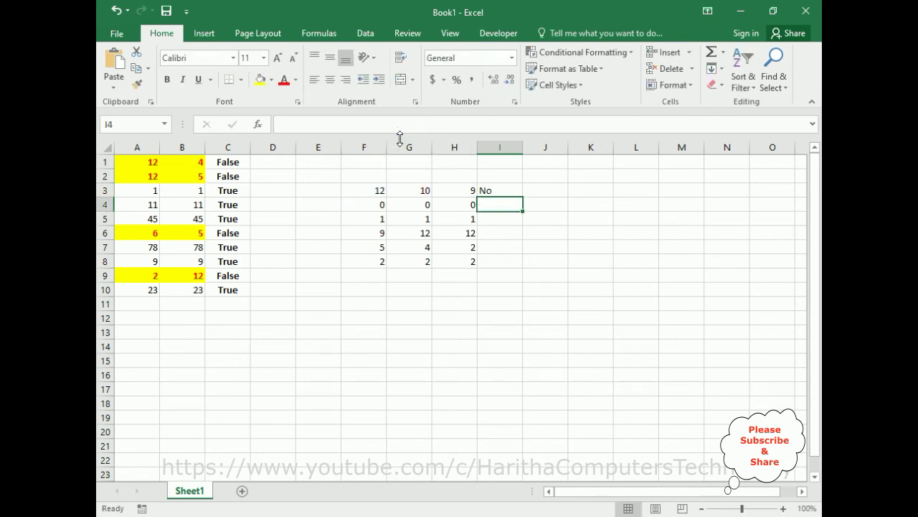
Fill the IF-AND formula from I3 down through cell I8
{"action": "left_click", "coordinate": [505, 191]}
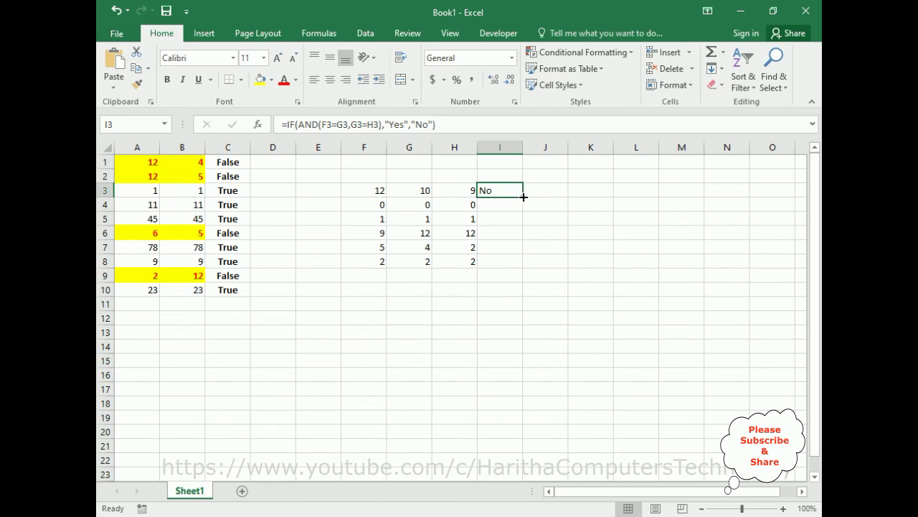
{"action": "left_click_drag", "start_coordinate": [523, 197], "coordinate": [525, 268]}
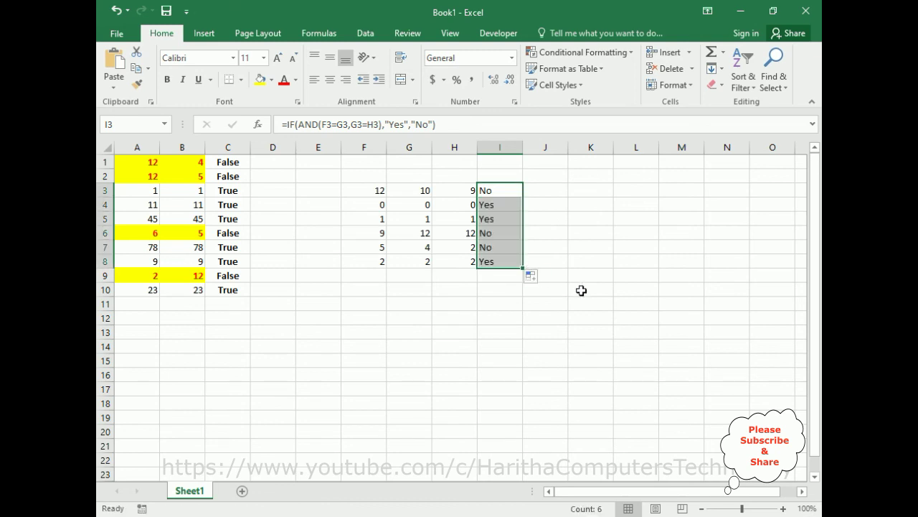
{"action": "left_click", "coordinate": [519, 326]}
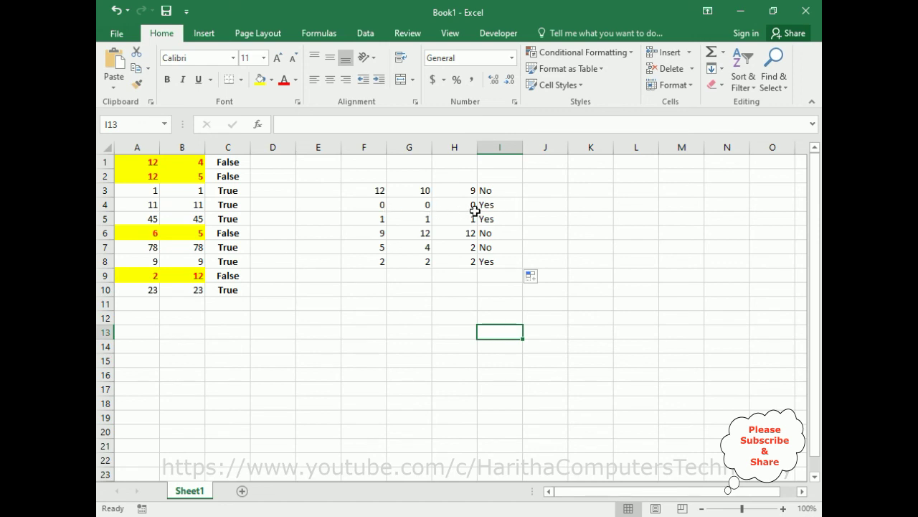
Replace the value in cell F6 with 12 to match the other two columns
{"action": "left_click", "coordinate": [380, 237]}
{"action": "key", "text": "Delete"}
{"action": "type", "text": "12"}
{"action": "key", "text": "Tab"}
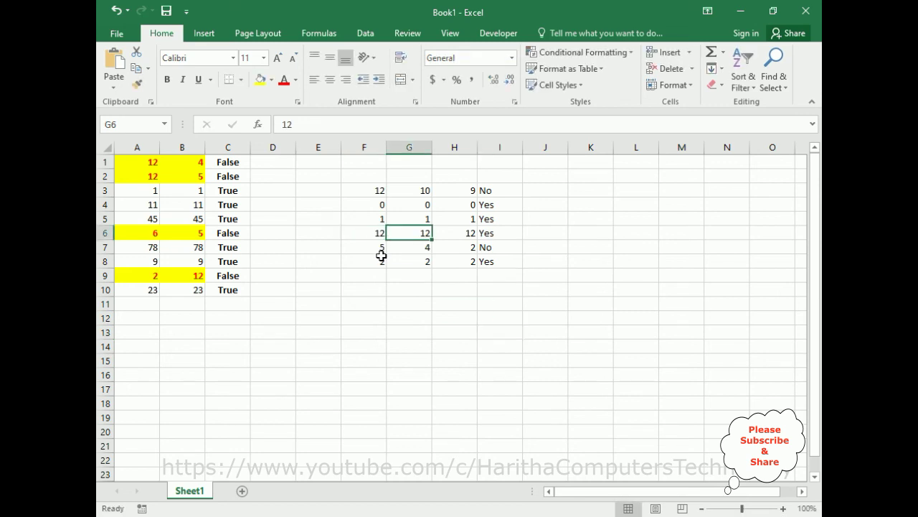
Change cell G6 to 112 and check the comparison formula in I6
{"action": "double_click", "coordinate": [420, 234]}
{"action": "type", "text": "1"}
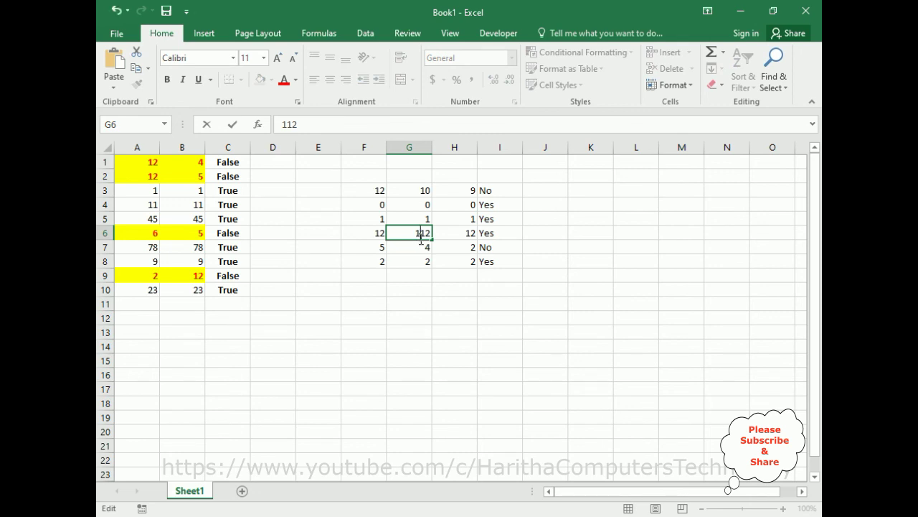
{"action": "key", "text": "Tab"}
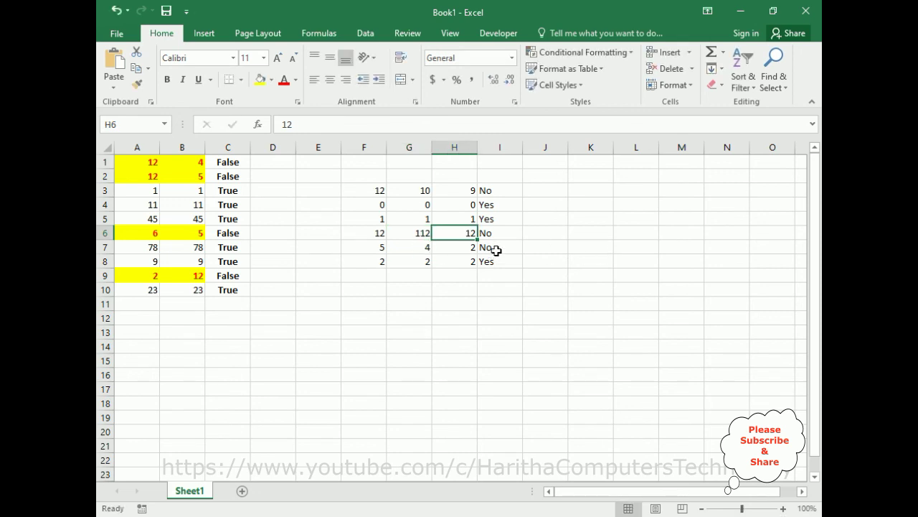
{"action": "left_click", "coordinate": [507, 236]}
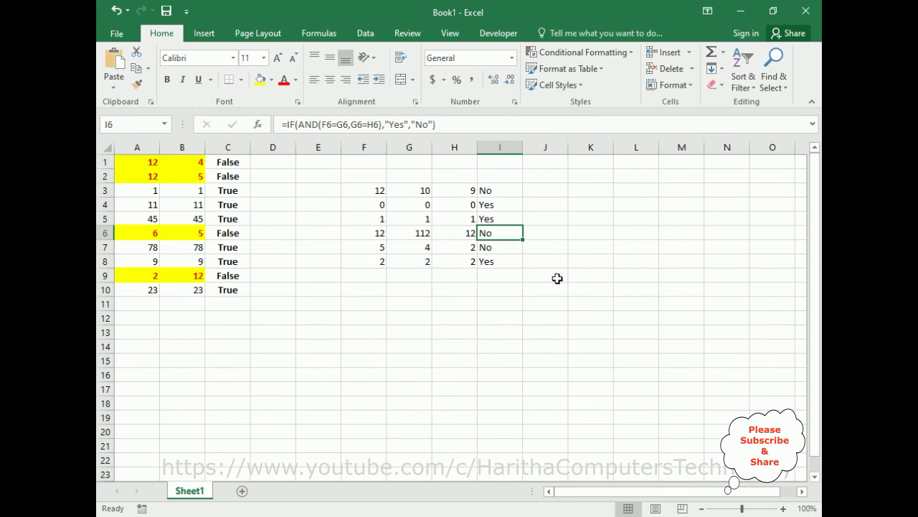